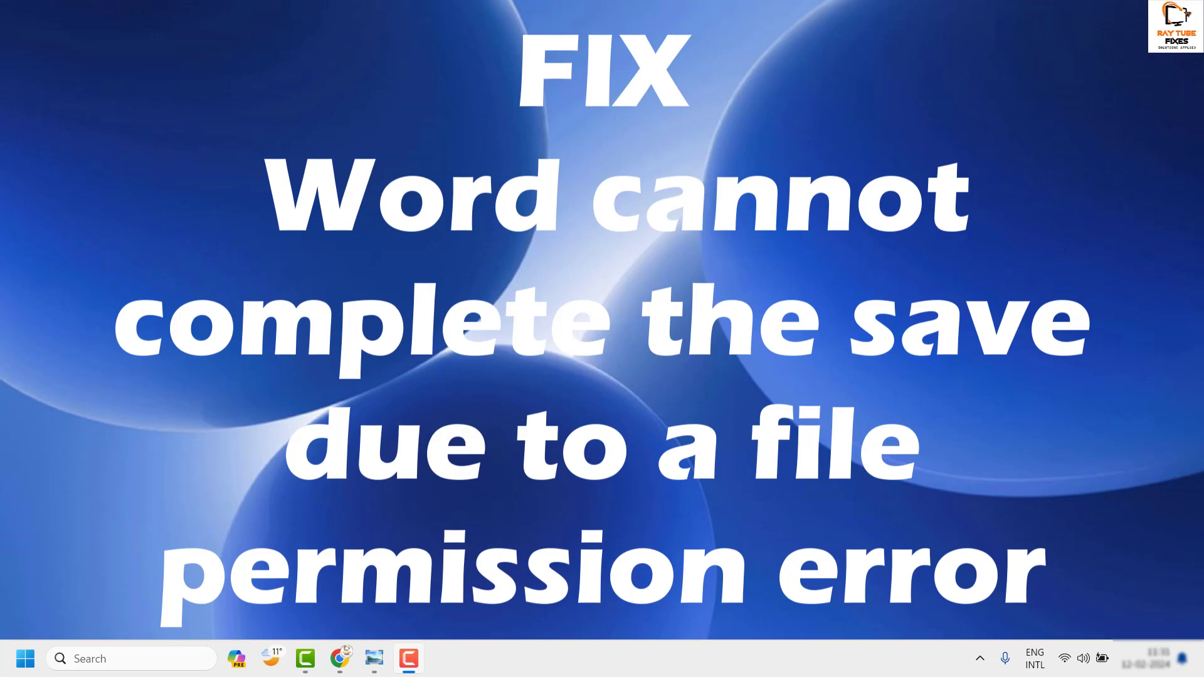
View the image of the Word file permission error and close the photo viewer.
click(375, 659)
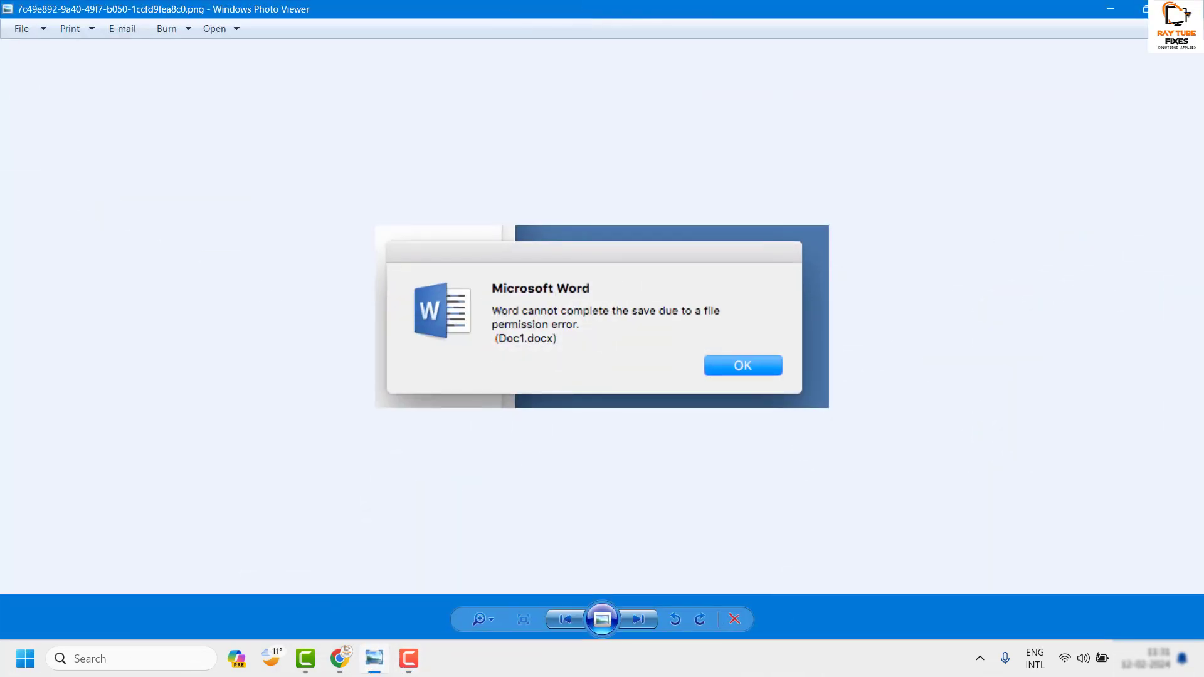
key(alt+F4)
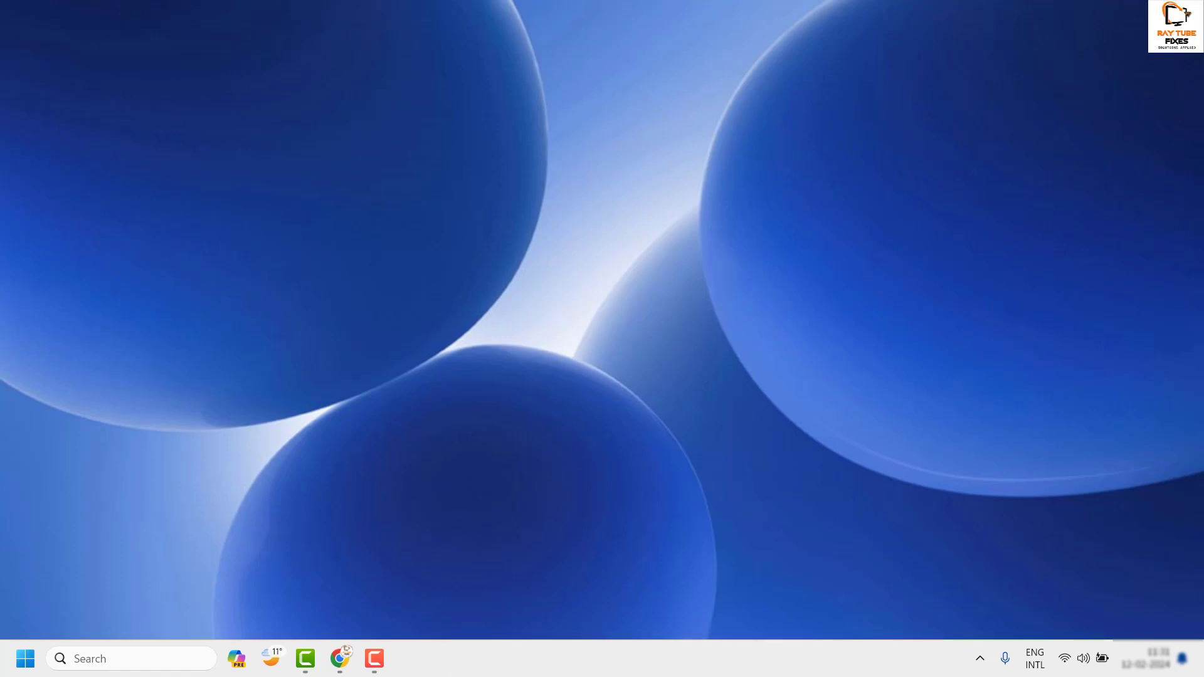
Open the Downloads folder in File Explorer.
right_click(20, 669)
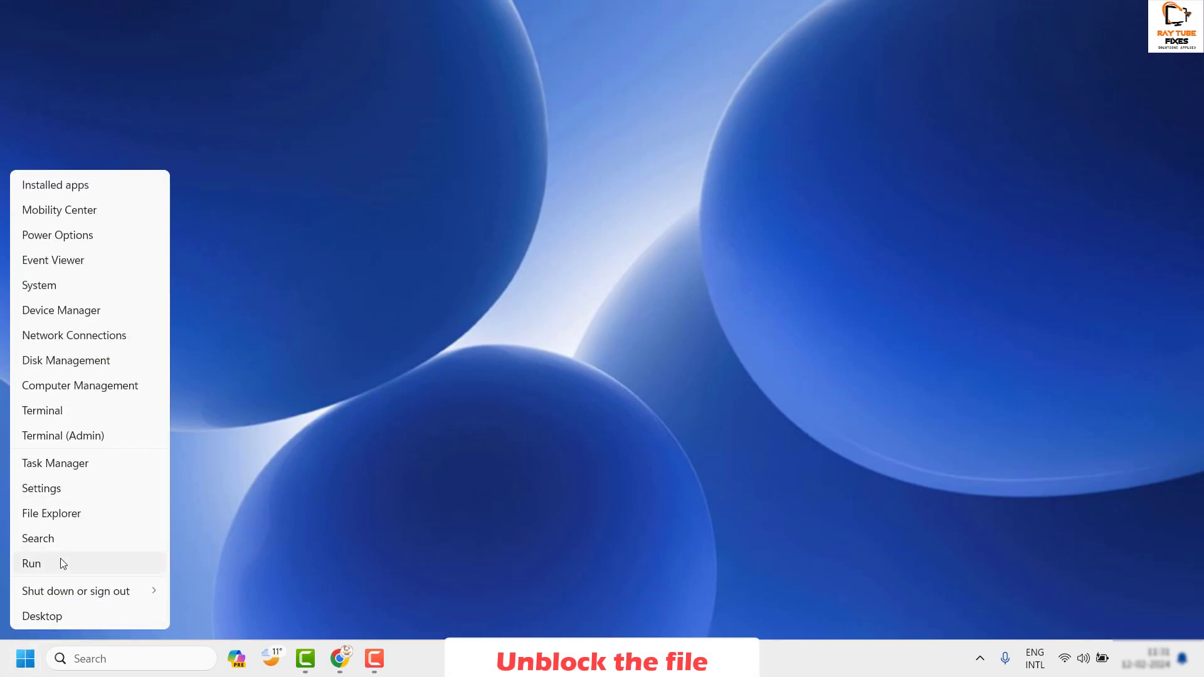
click(76, 514)
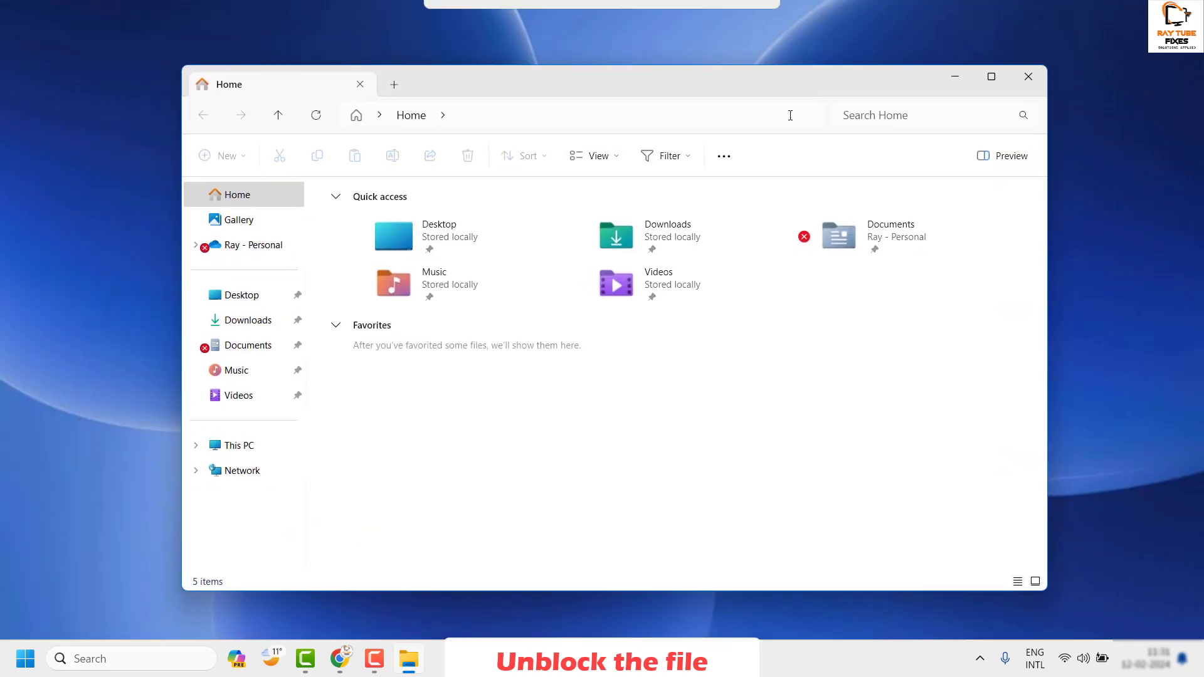
click(262, 325)
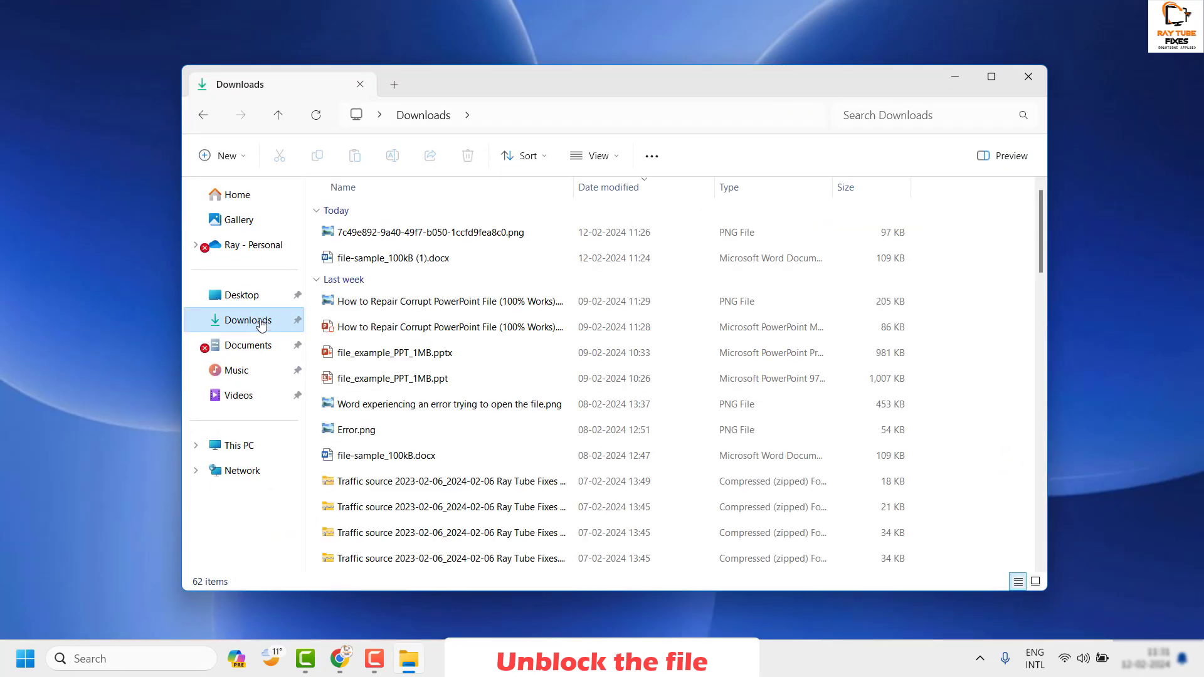
Unblock file-sample_100kB (1).docx in its properties and apply the change.
click(369, 262)
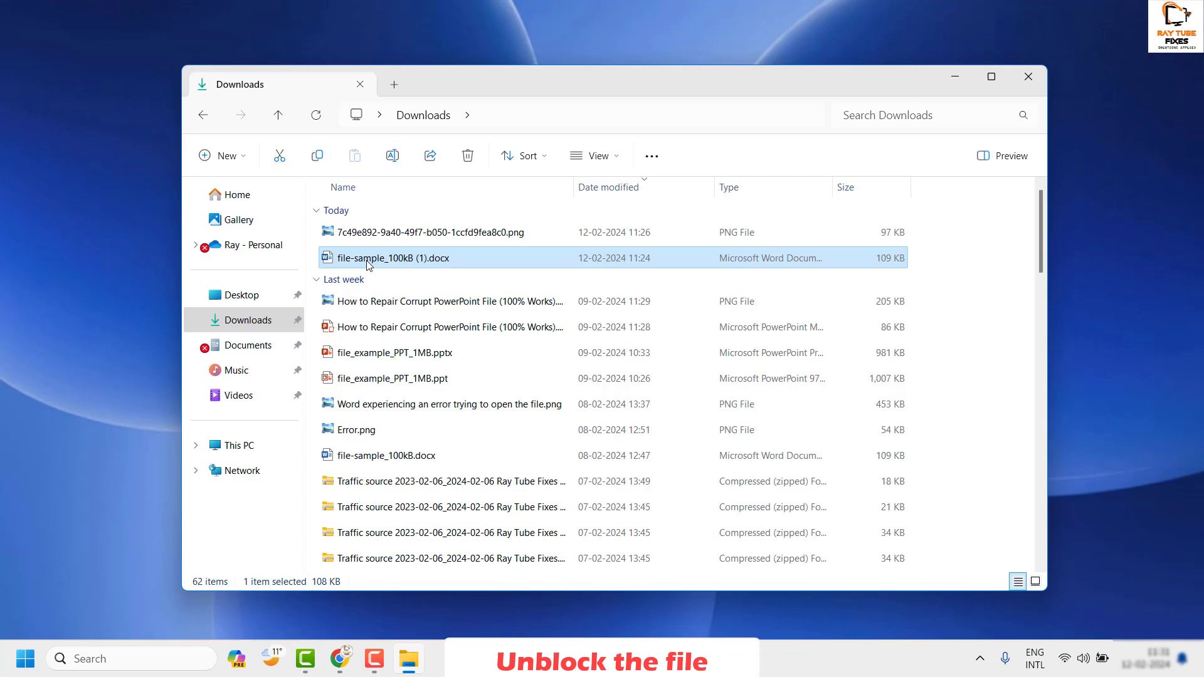
right_click(368, 263)
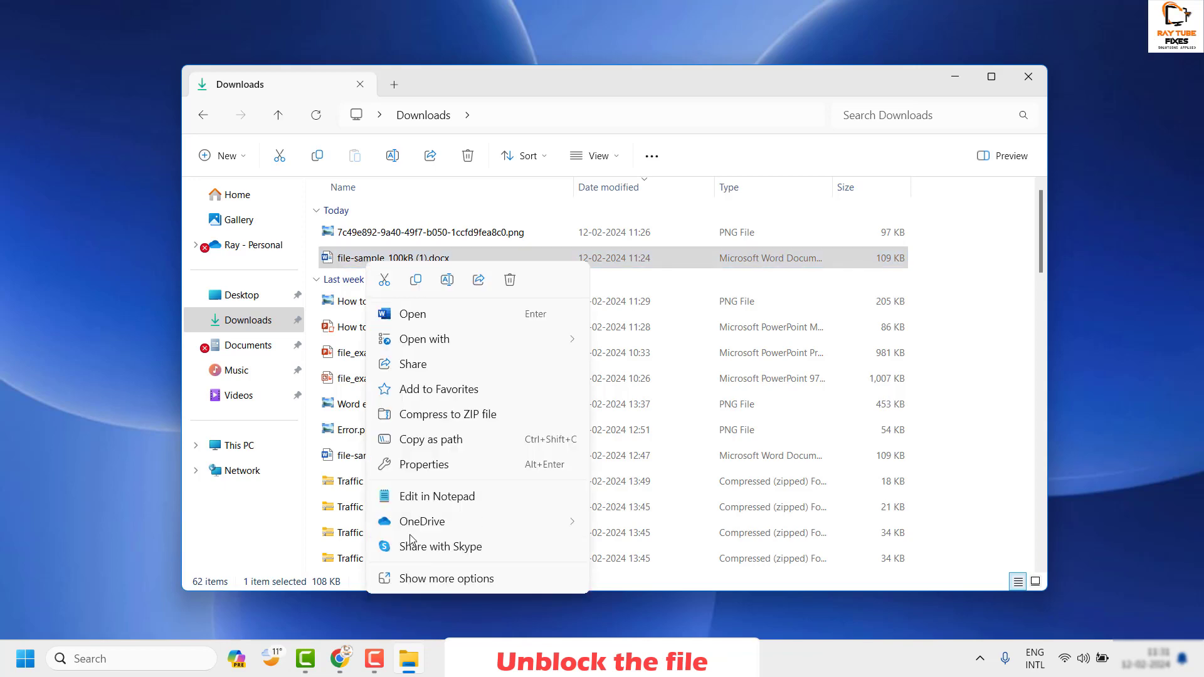
click(450, 588)
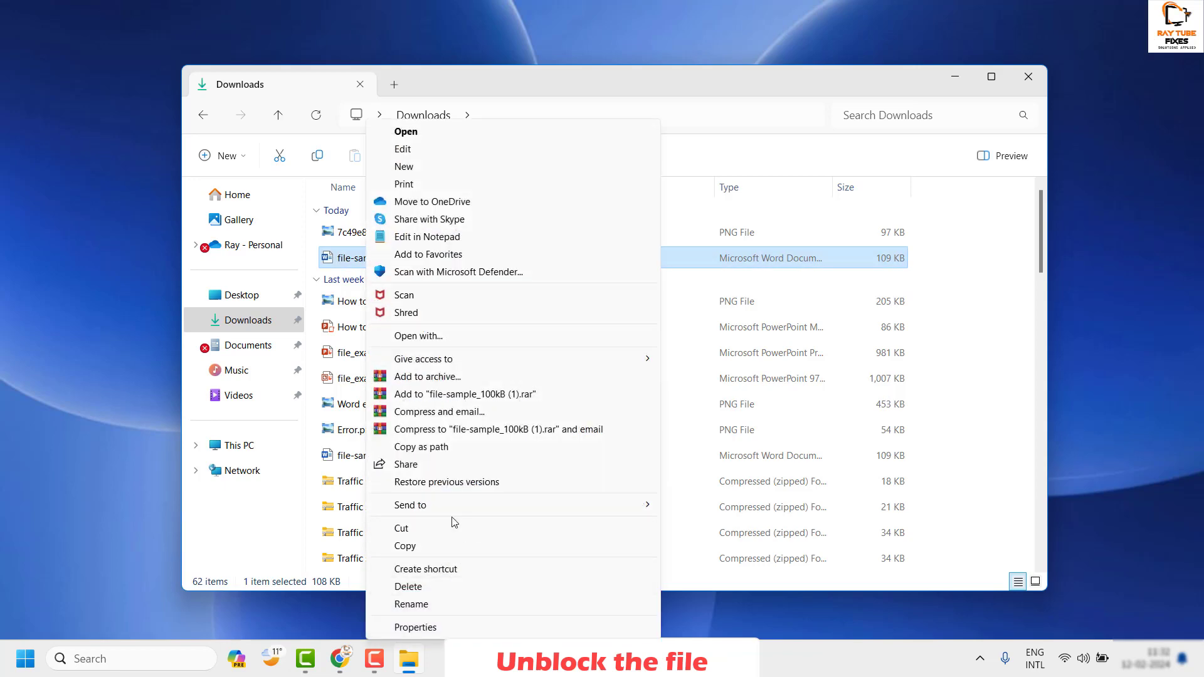
click(446, 628)
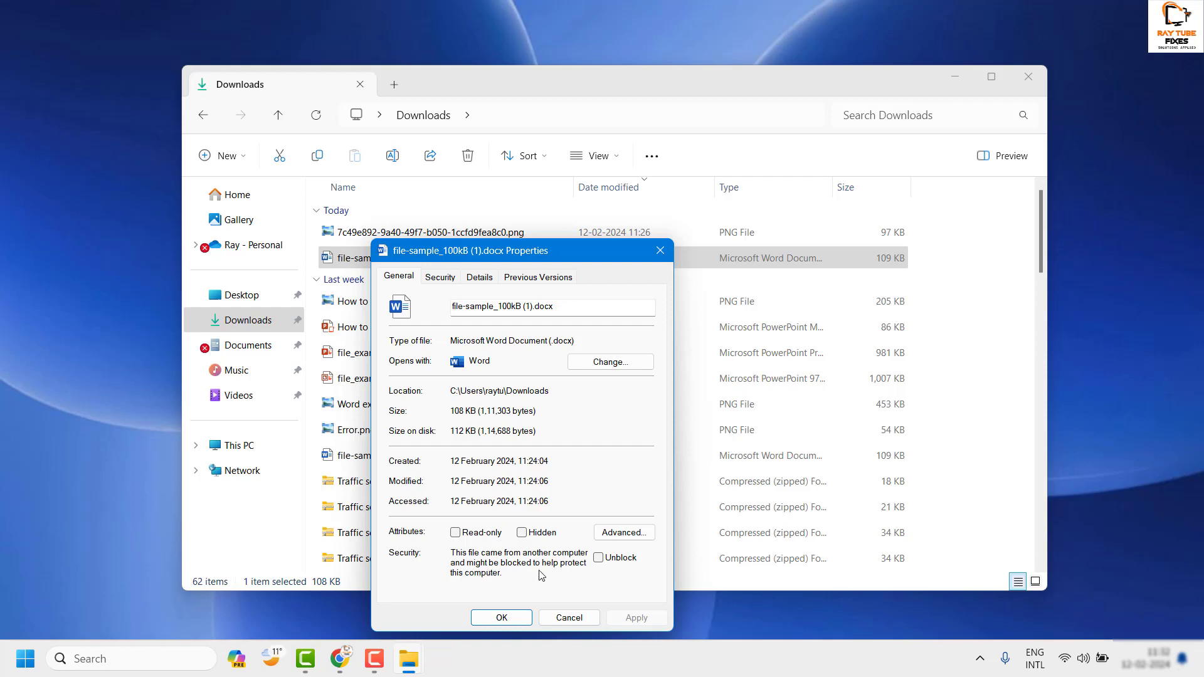
click(598, 558)
click(636, 618)
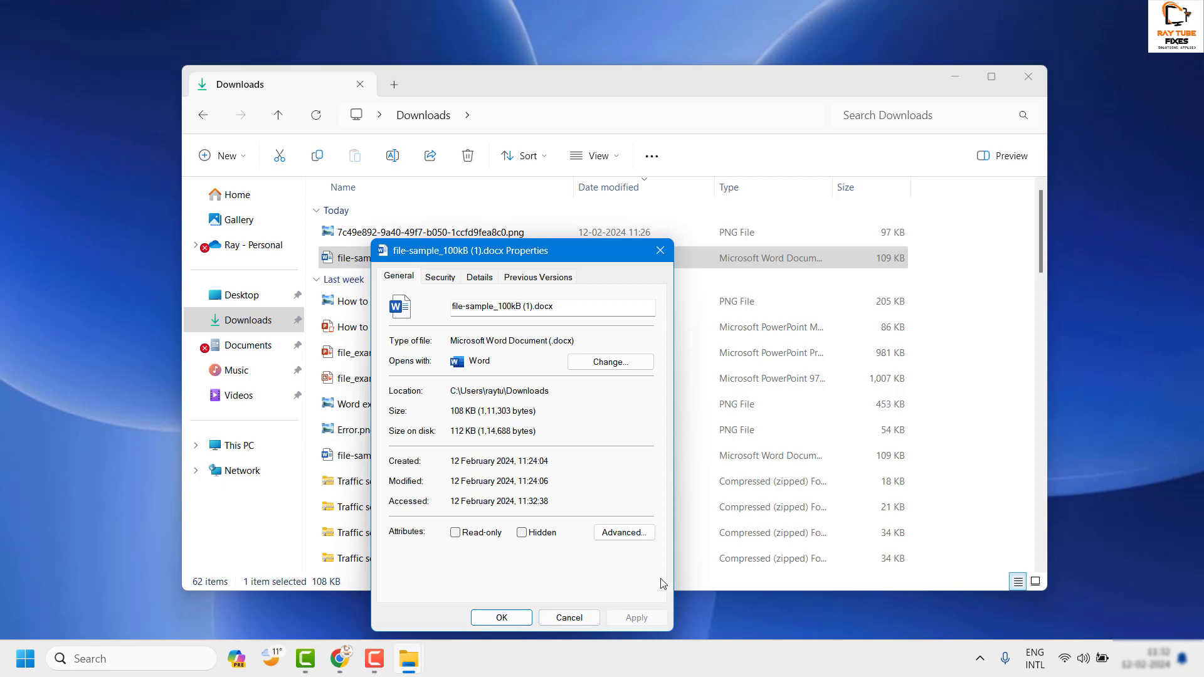
click(513, 619)
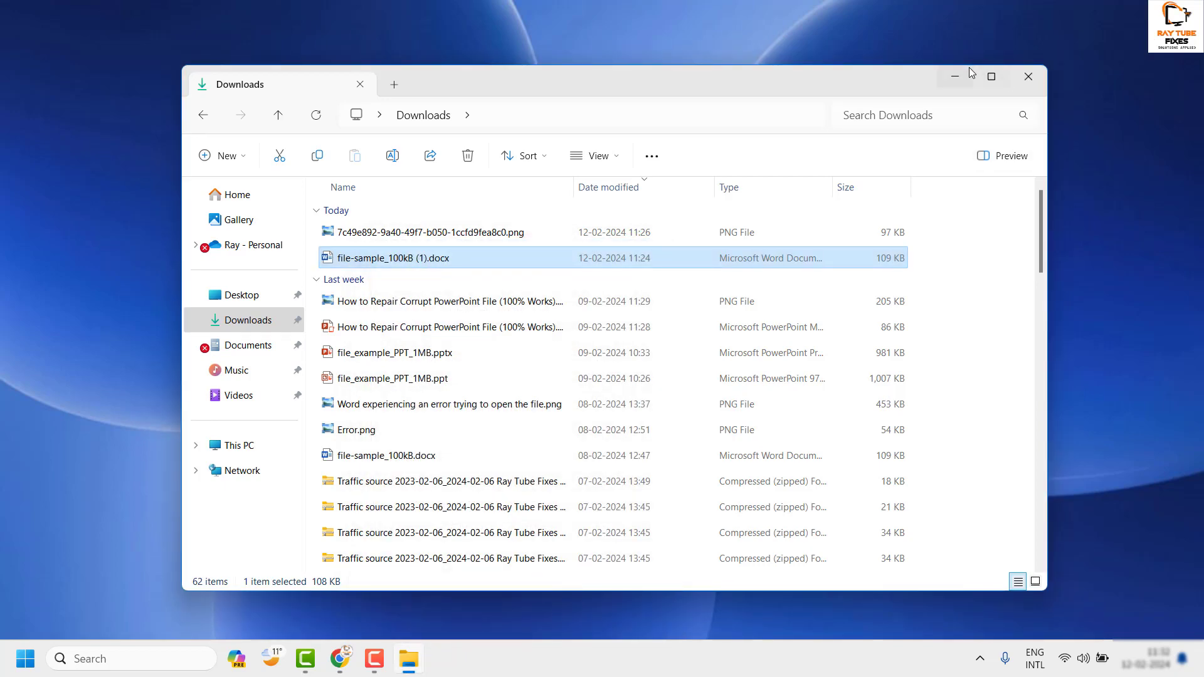
Reposition the Downloads window and copy file-sample_100kB (1).docx to the clipboard.
drag(880, 91, 815, 671)
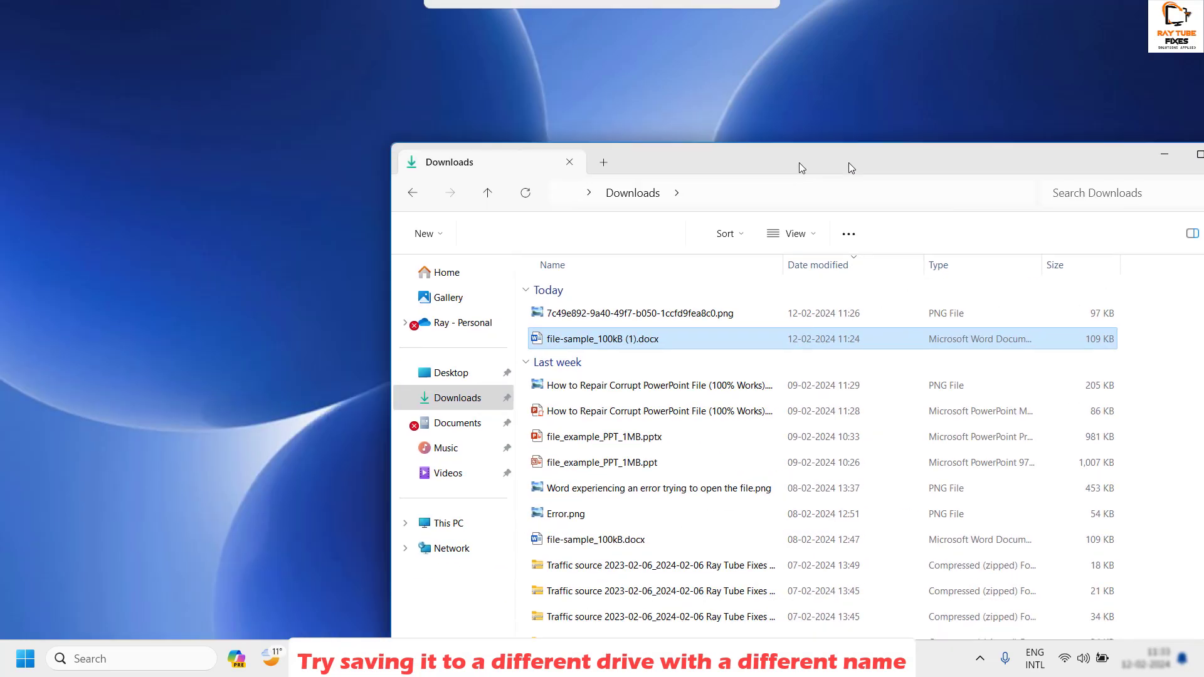
drag(800, 163, 720, 129)
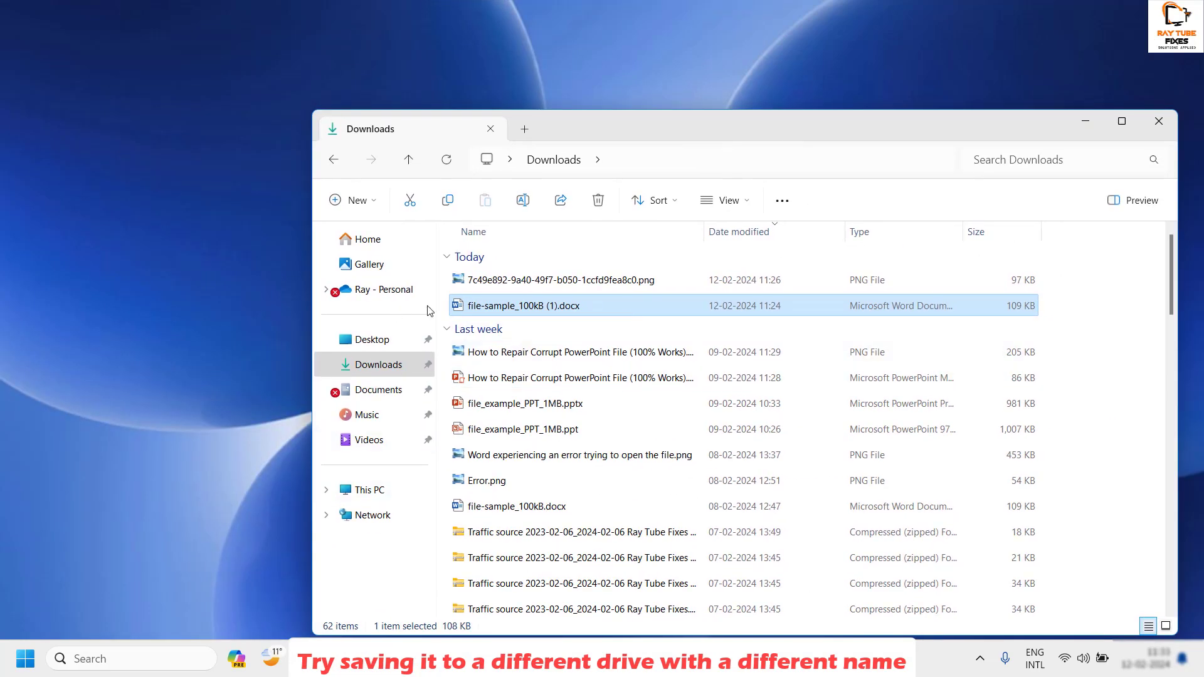
right_click(513, 310)
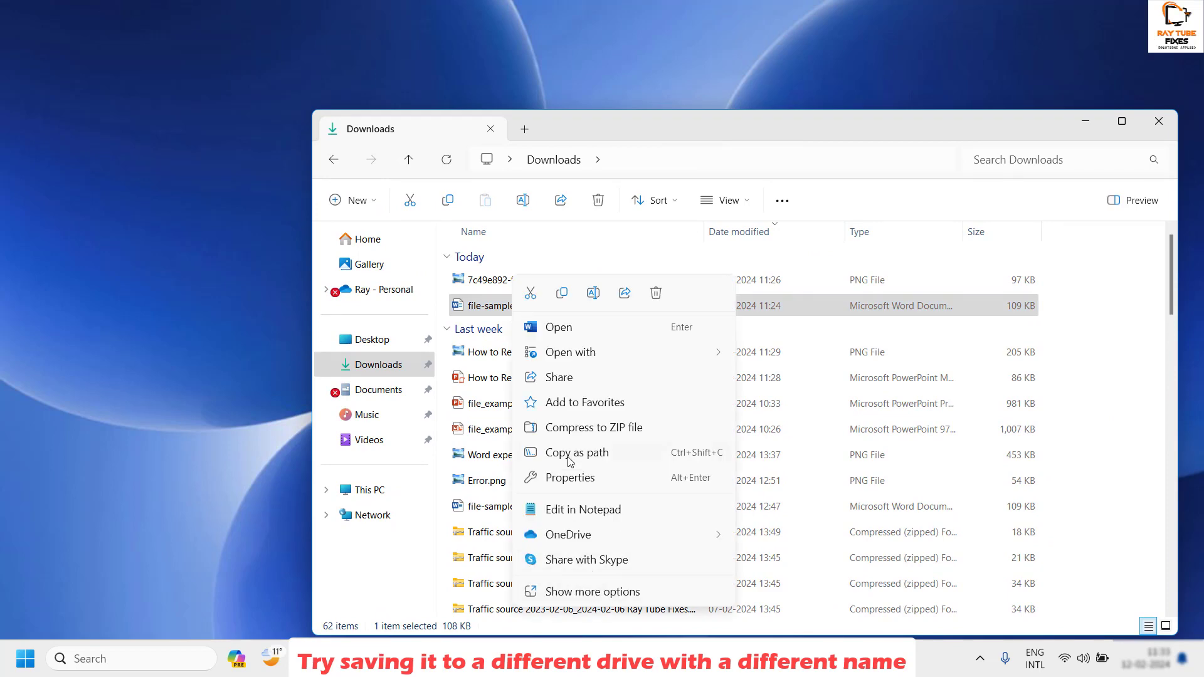
click(583, 593)
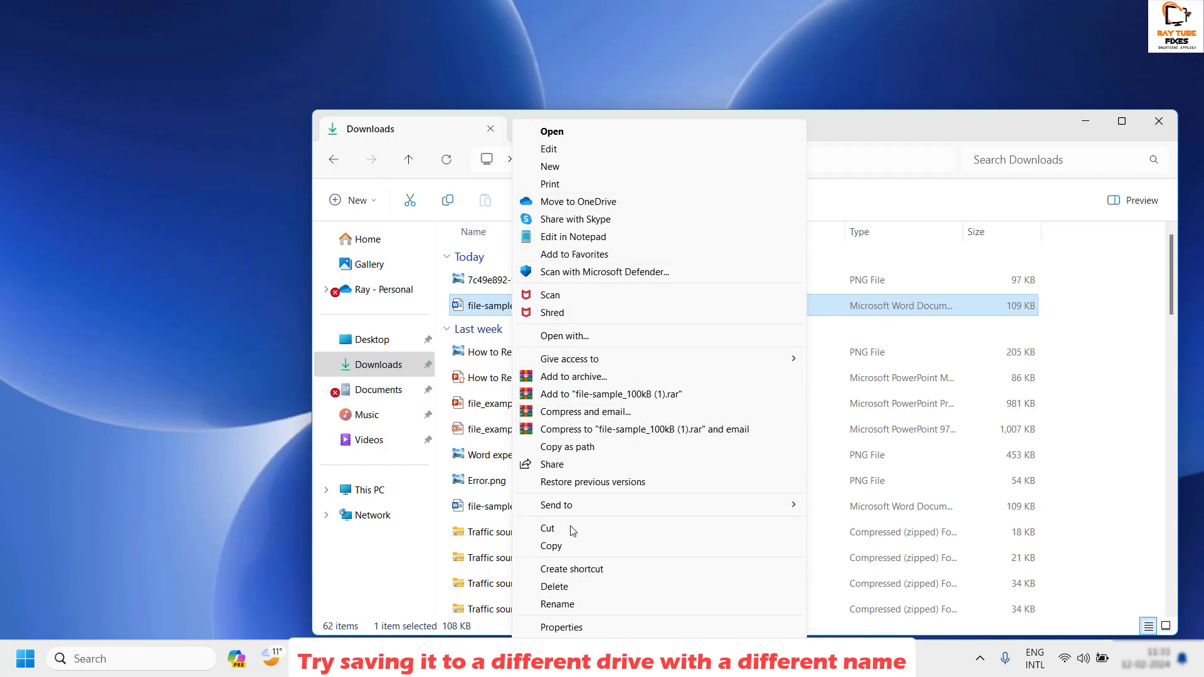
click(570, 556)
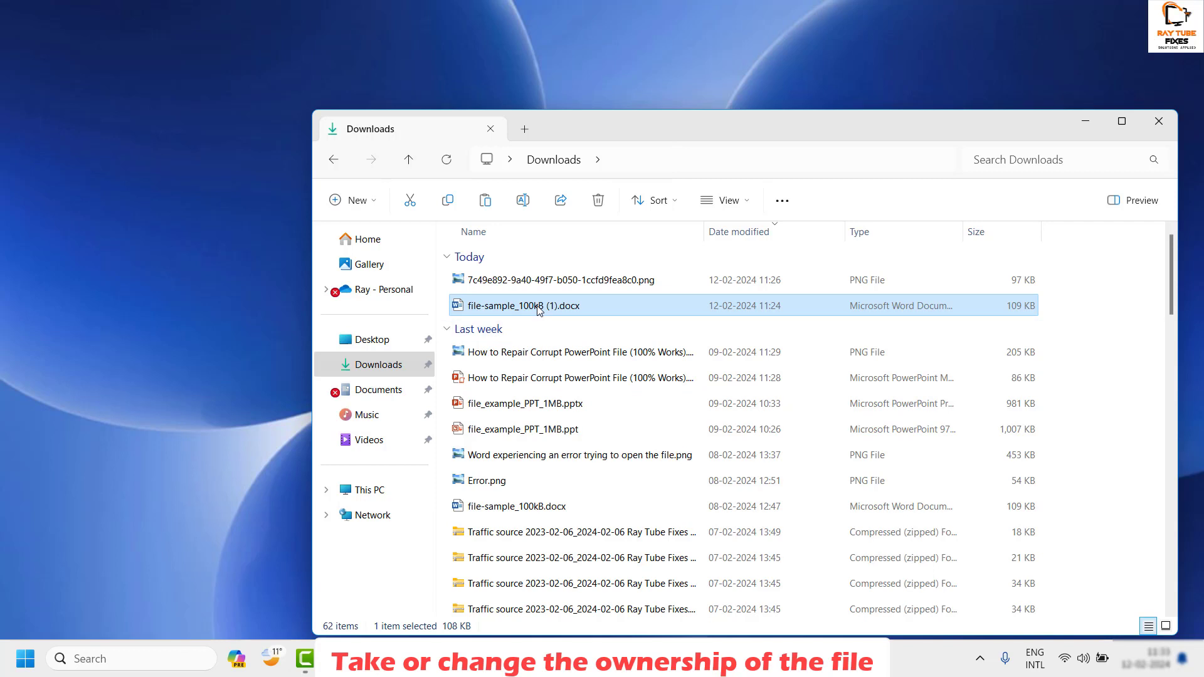
Open the advanced security settings of file-sample_100kB (1).docx with the e-mail-linked user account selected in its permissions.
right_click(538, 310)
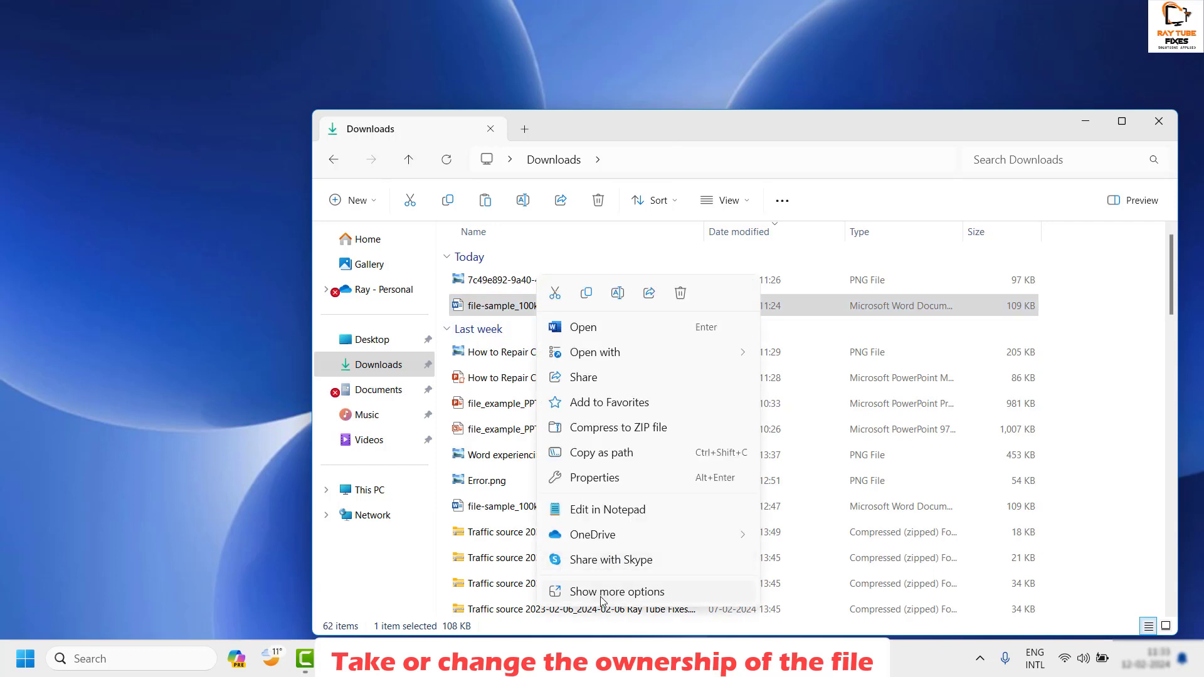
click(601, 593)
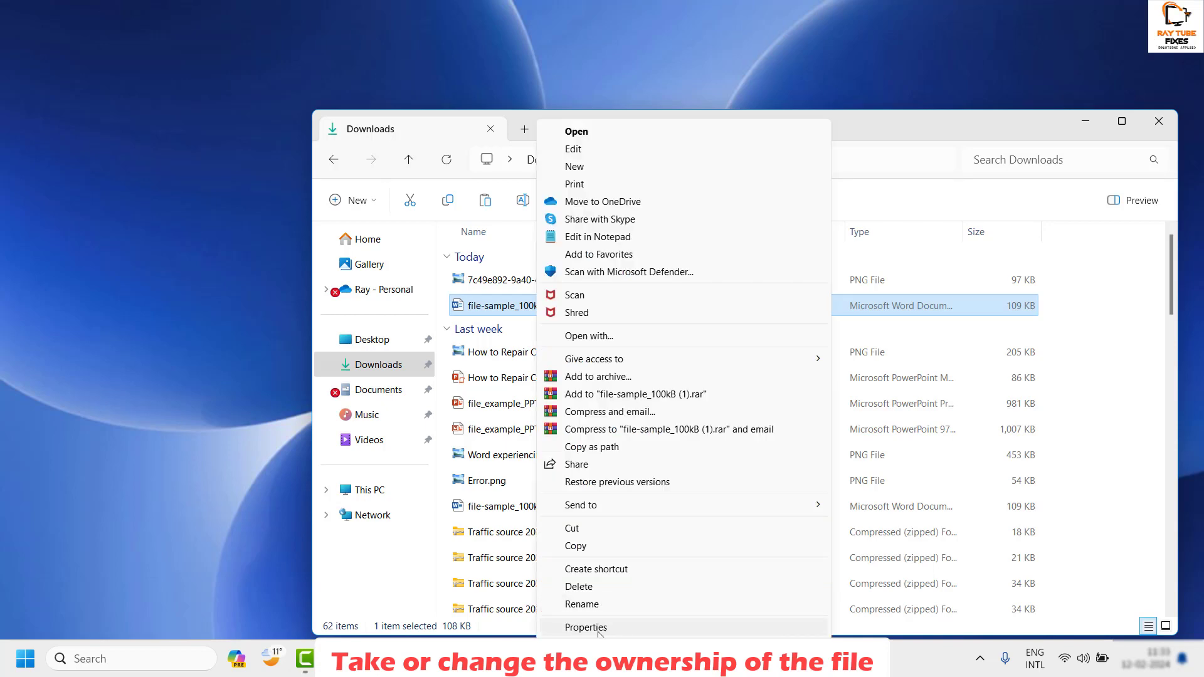
click(586, 628)
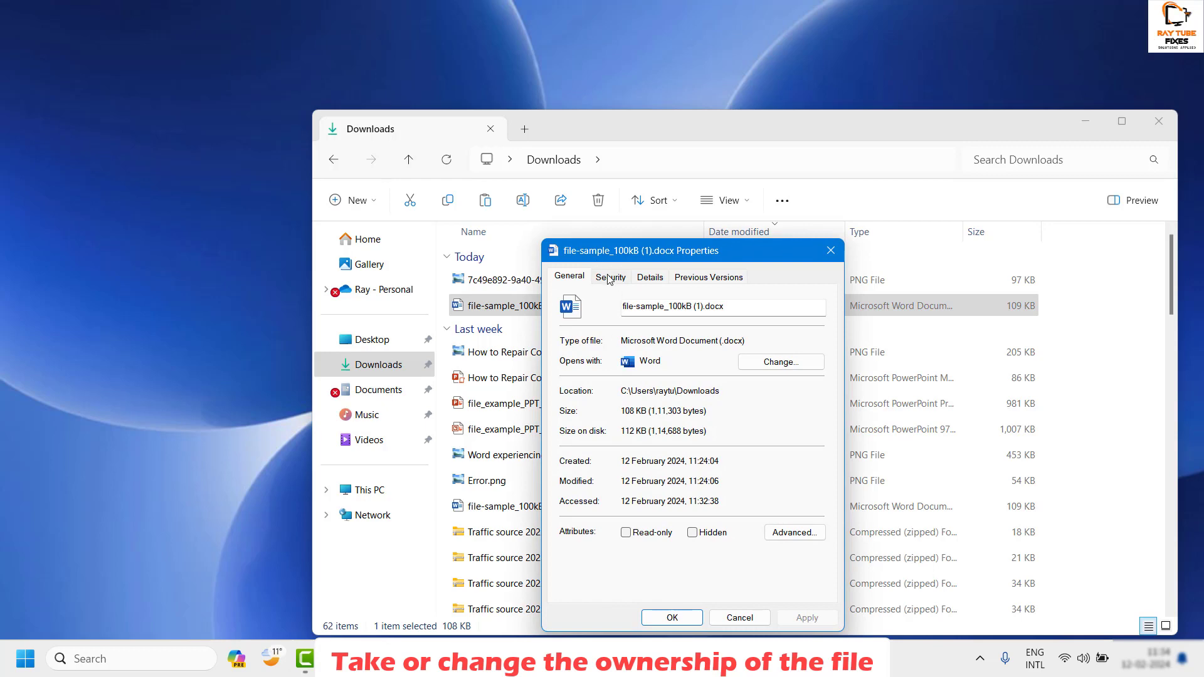
click(795, 533)
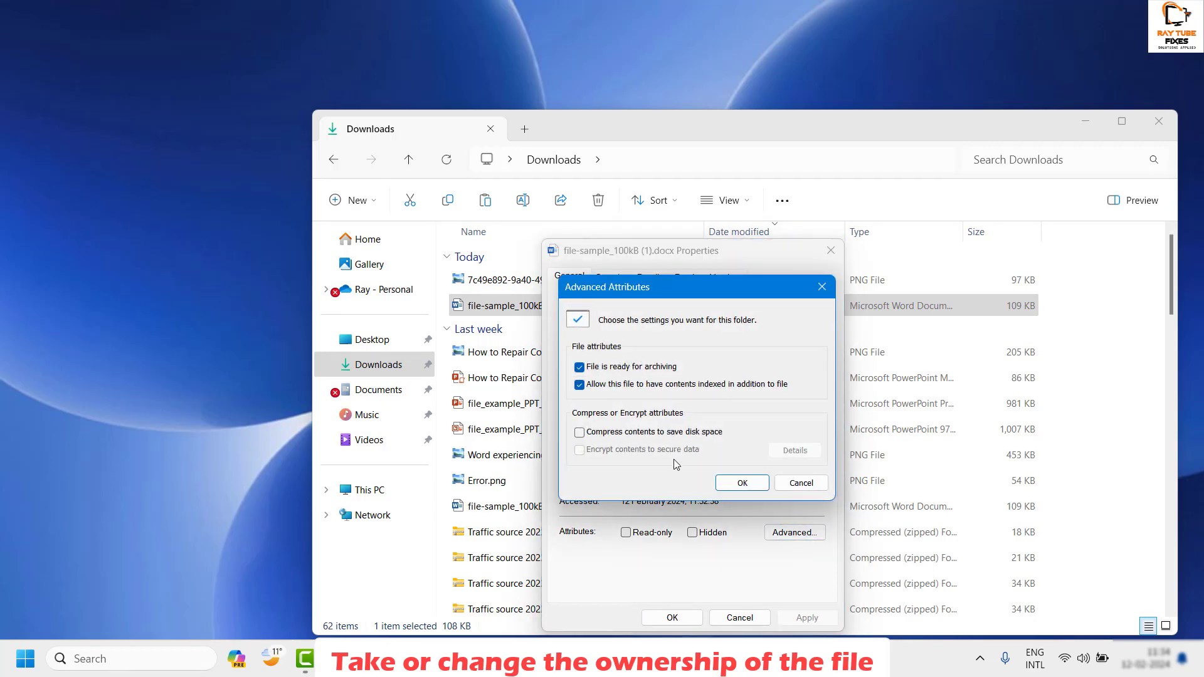
click(742, 484)
click(609, 277)
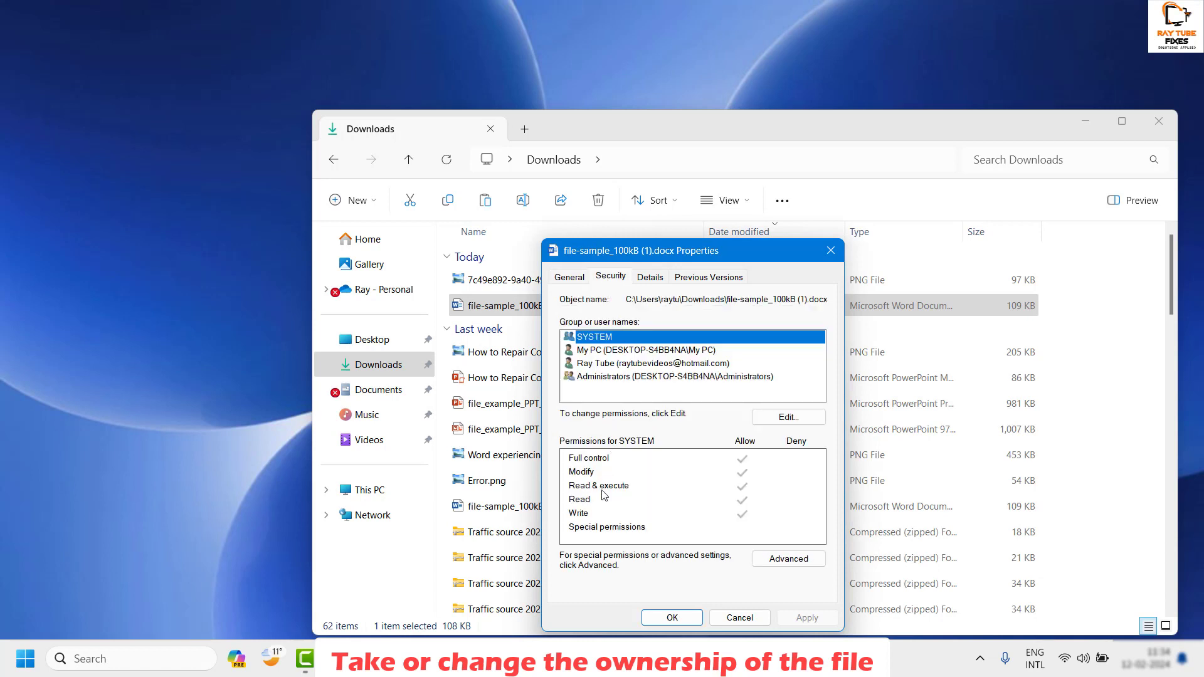
click(649, 363)
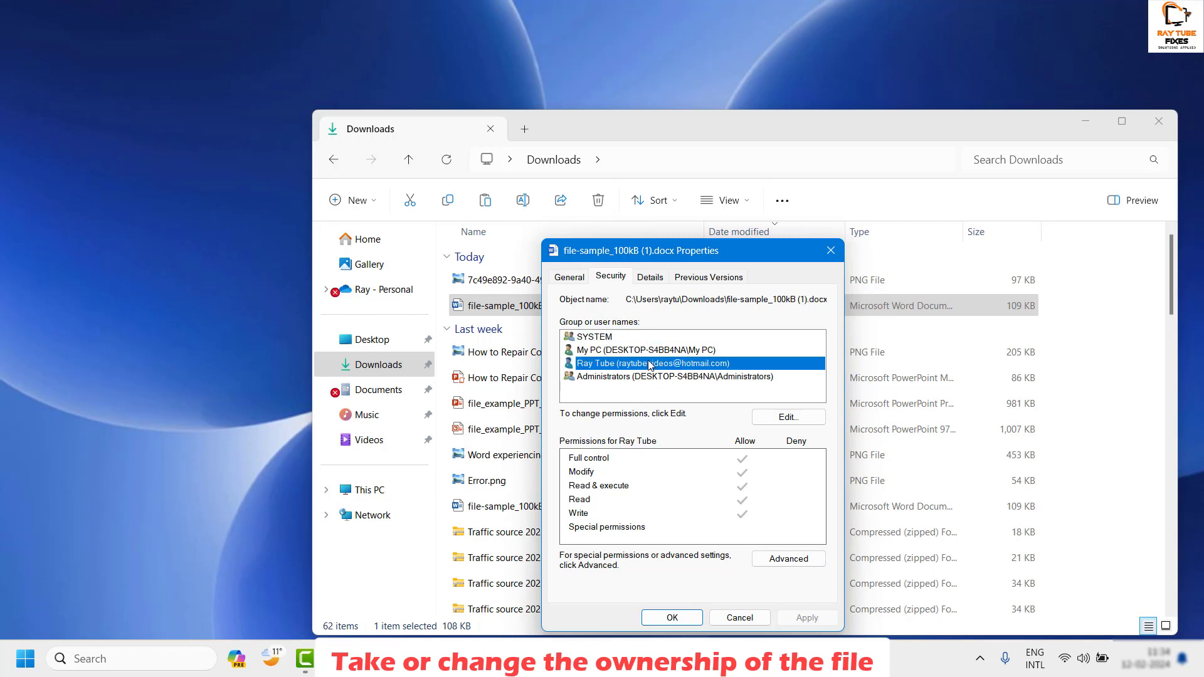
click(779, 563)
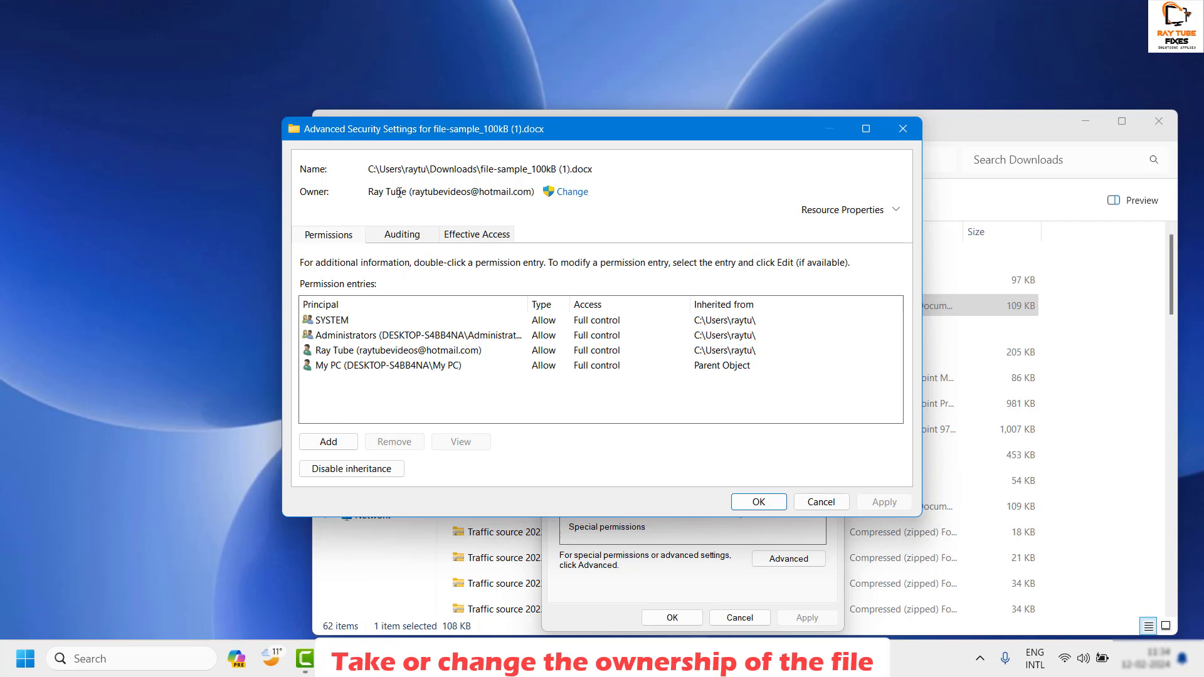
Change the owner of file-sample_100kB (1).docx to Everyone, checking the name before accepting it.
drag(373, 192, 484, 192)
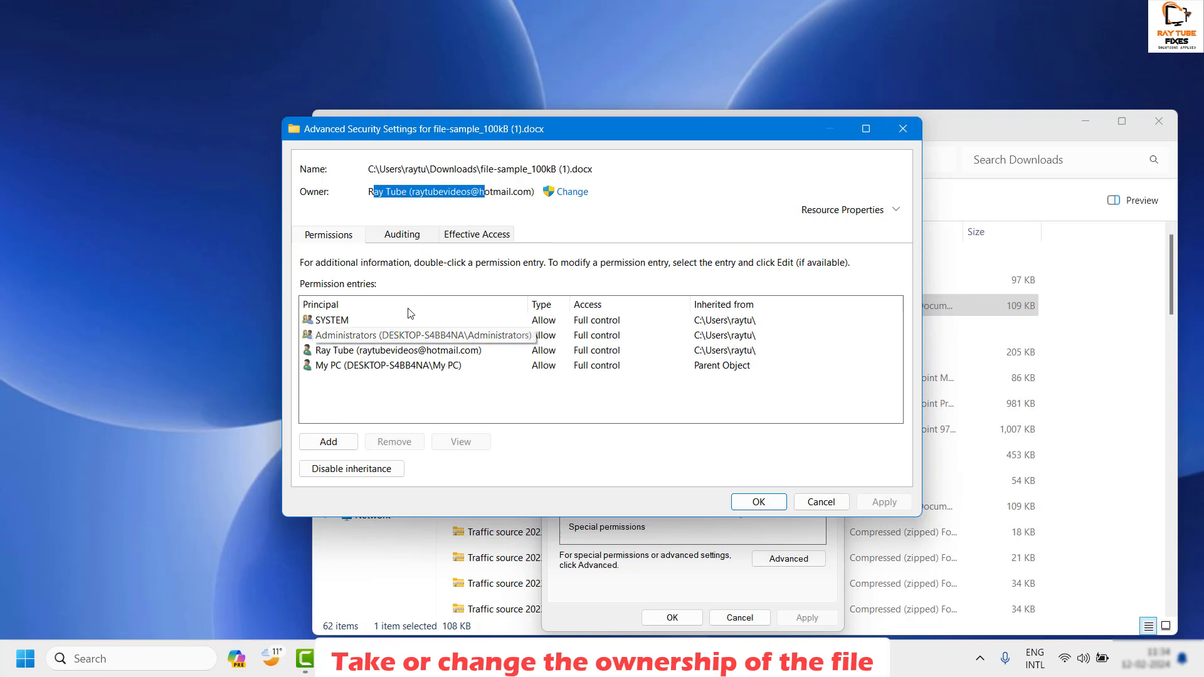
click(569, 192)
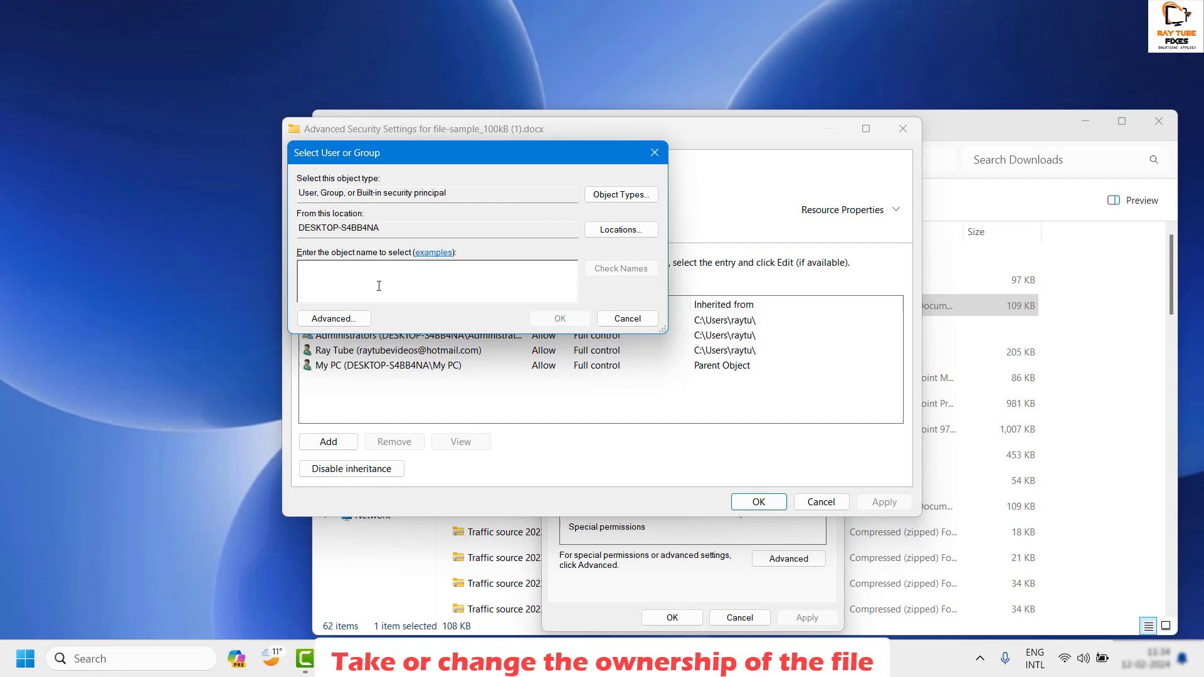
text(everyobe)
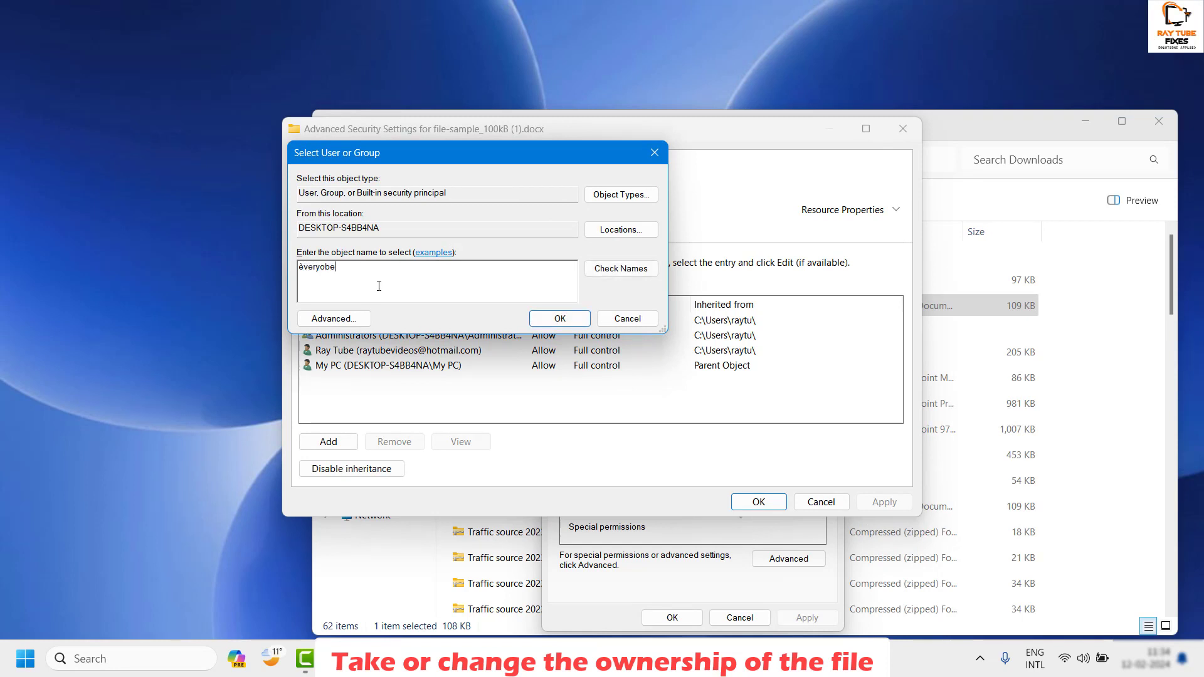
key(BackSpace)
text(ne)
drag(358, 269, 167, 269)
text(everyone)
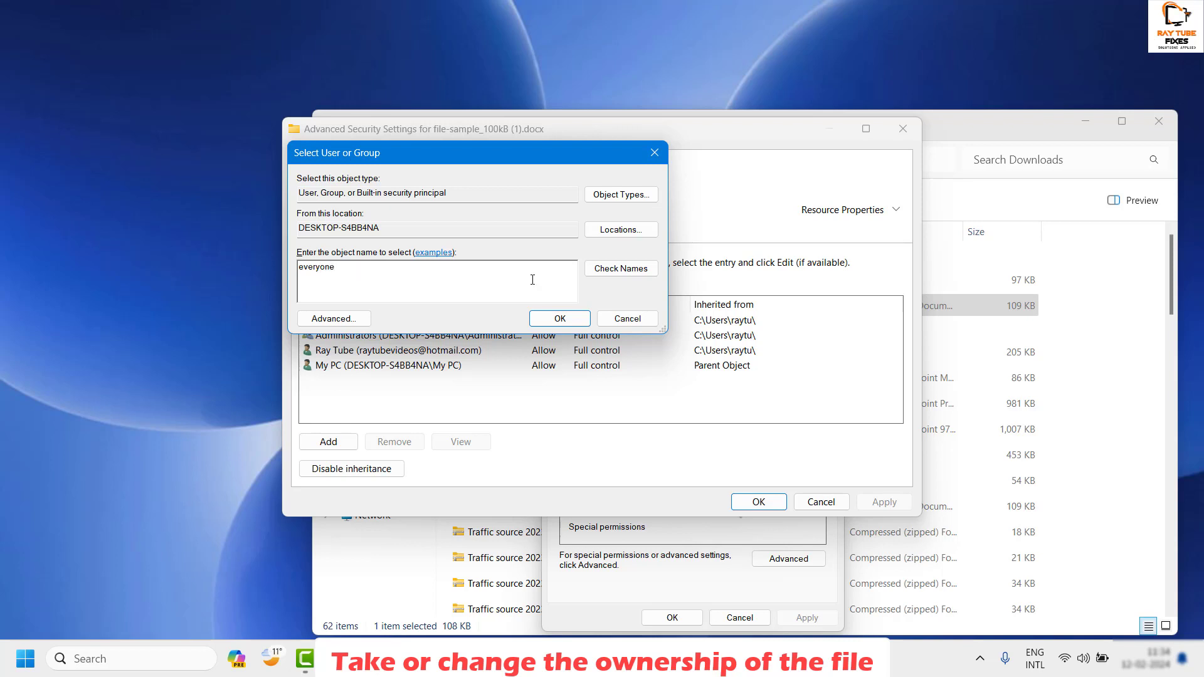
click(646, 274)
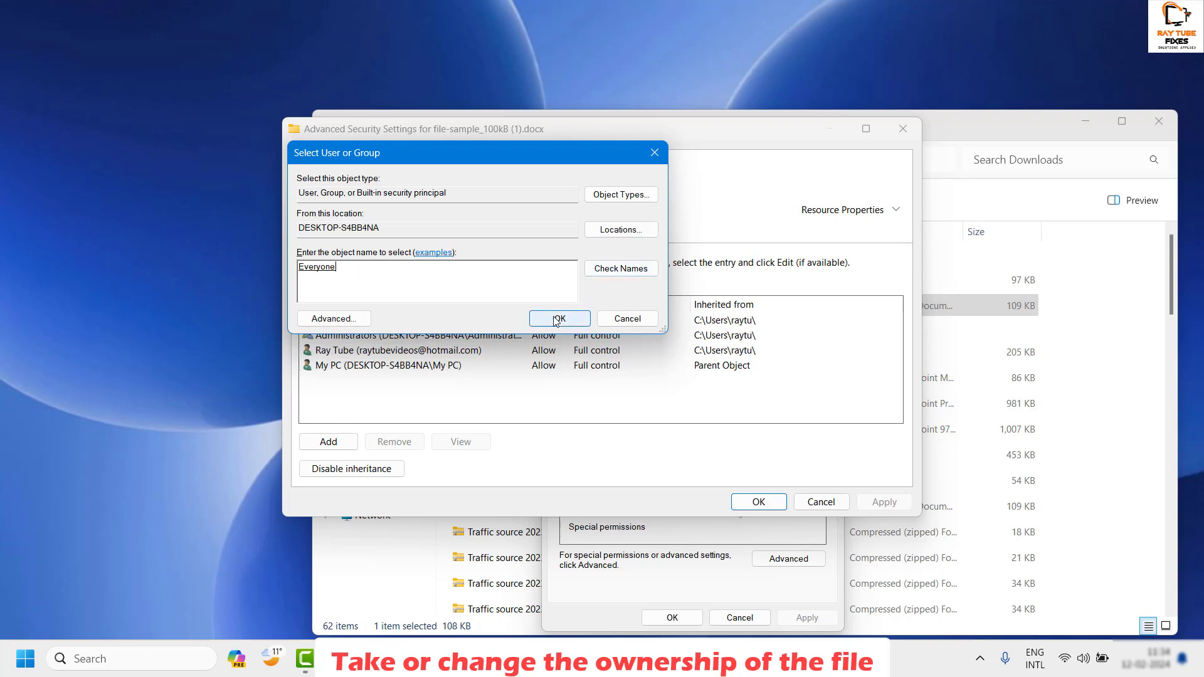
click(334, 318)
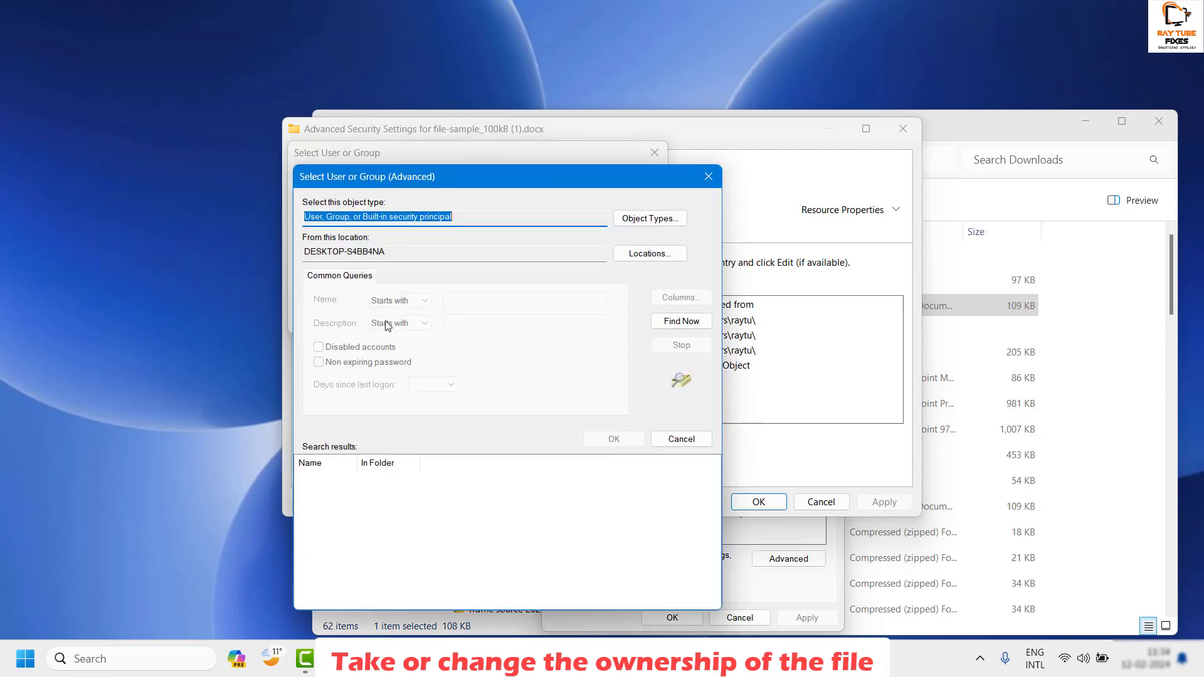
key(Escape)
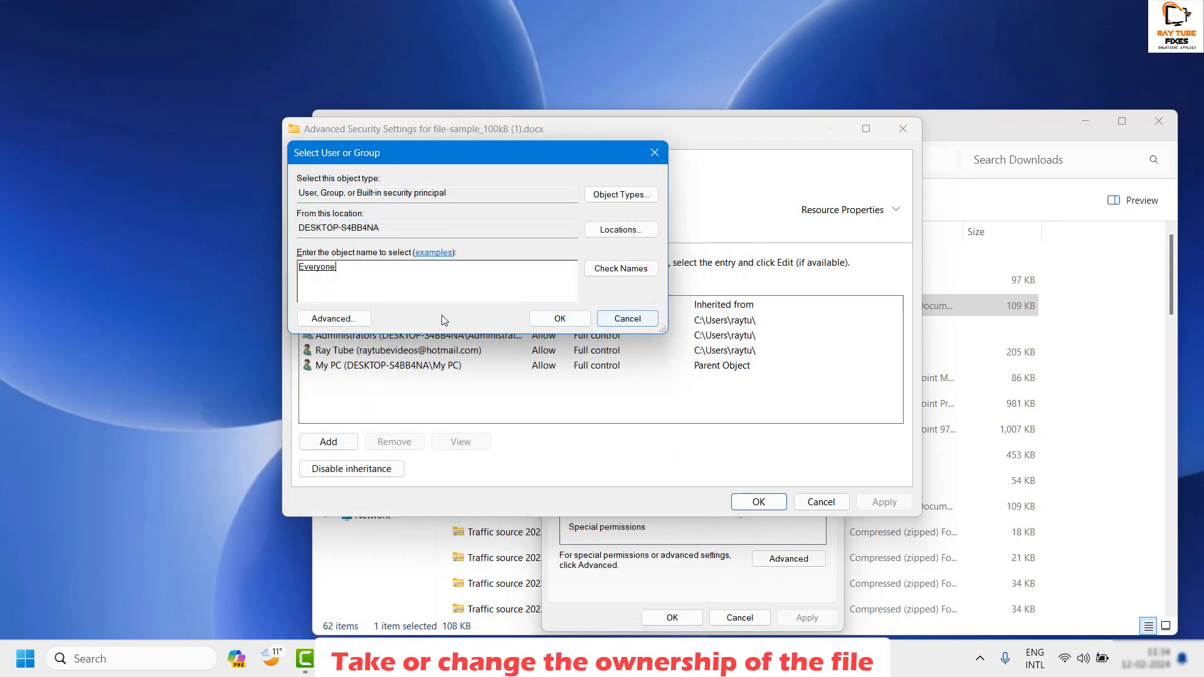
click(560, 318)
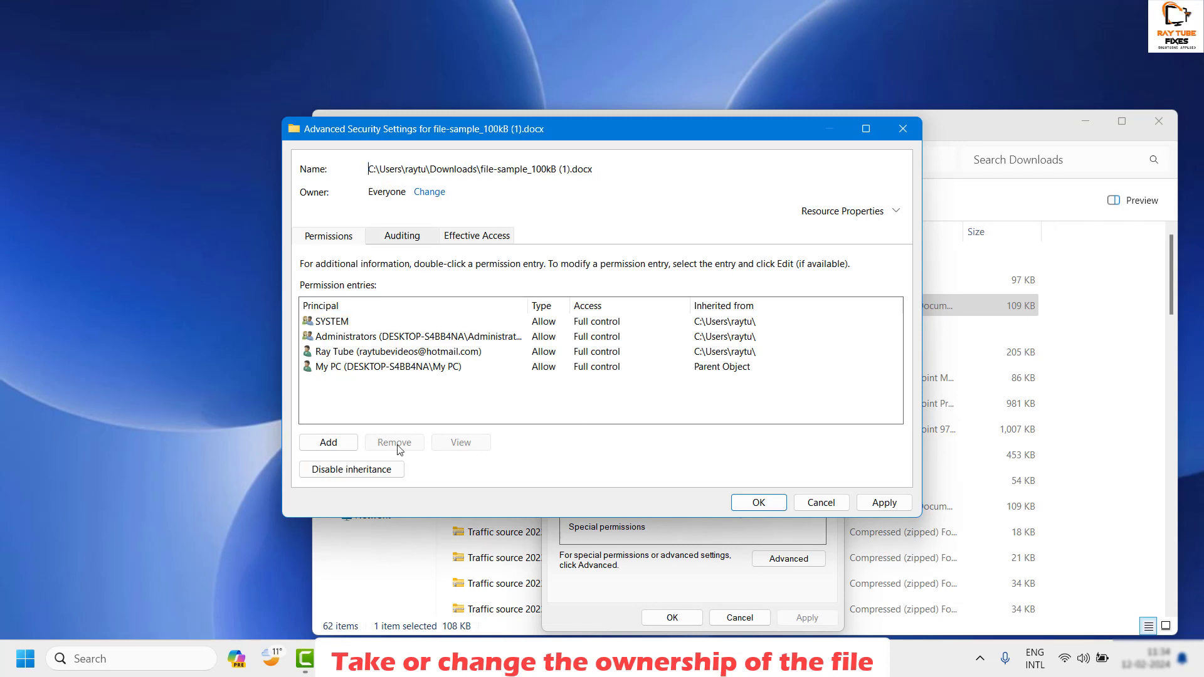
Apply the ownership change and close the file's advanced security settings and properties.
click(900, 505)
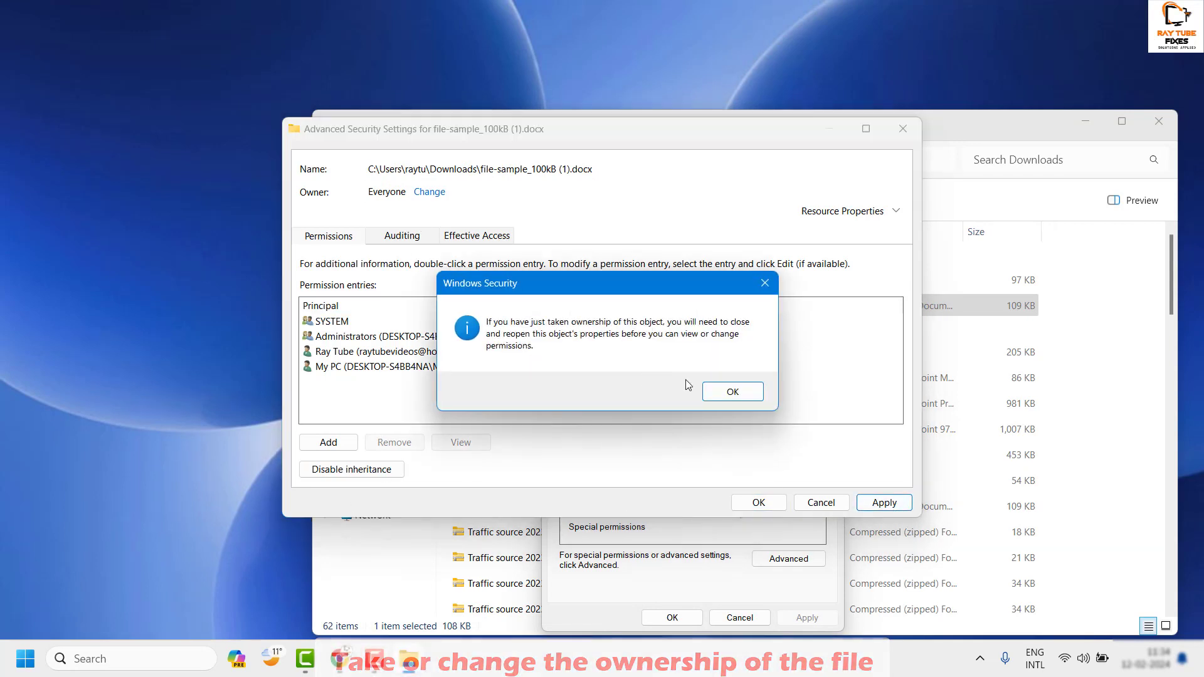
click(729, 391)
click(751, 502)
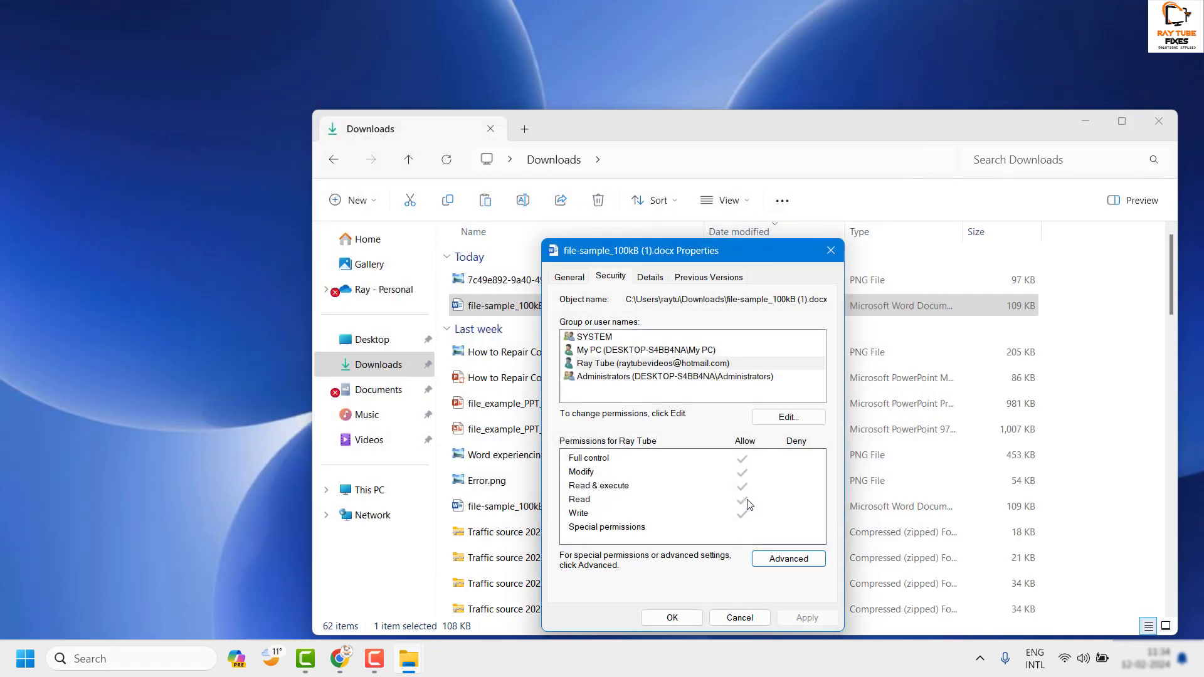
click(672, 617)
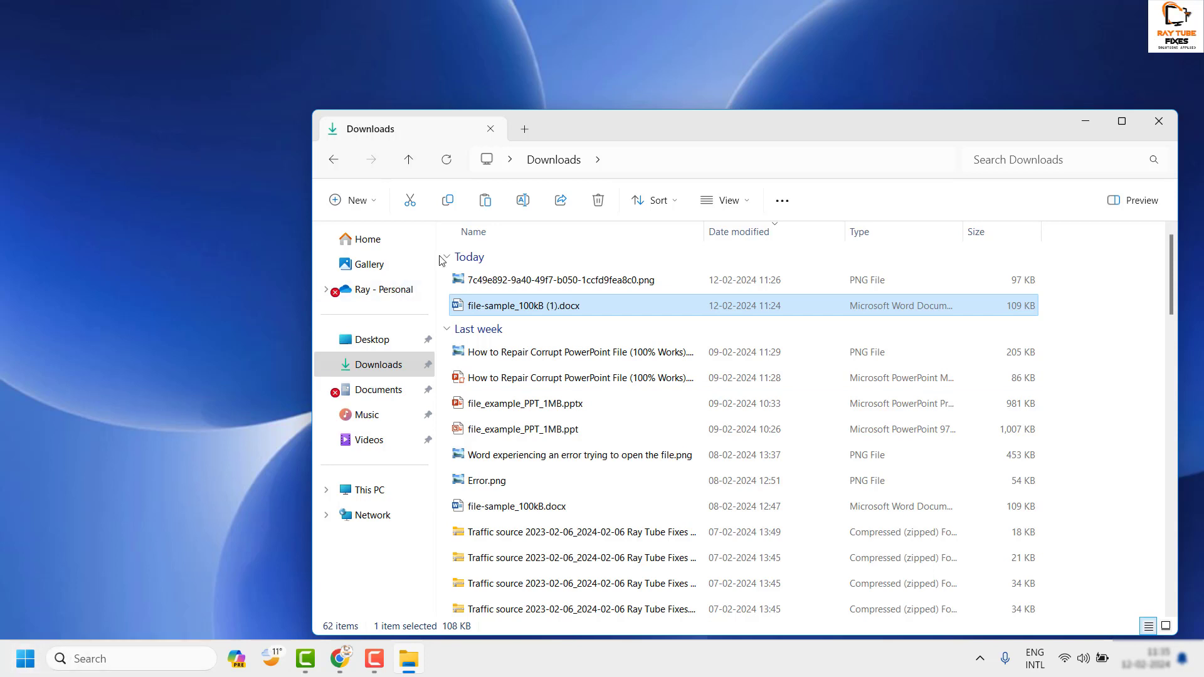
Open file-sample_100kB (1).docx from the Downloads folder in Word.
double_click(531, 307)
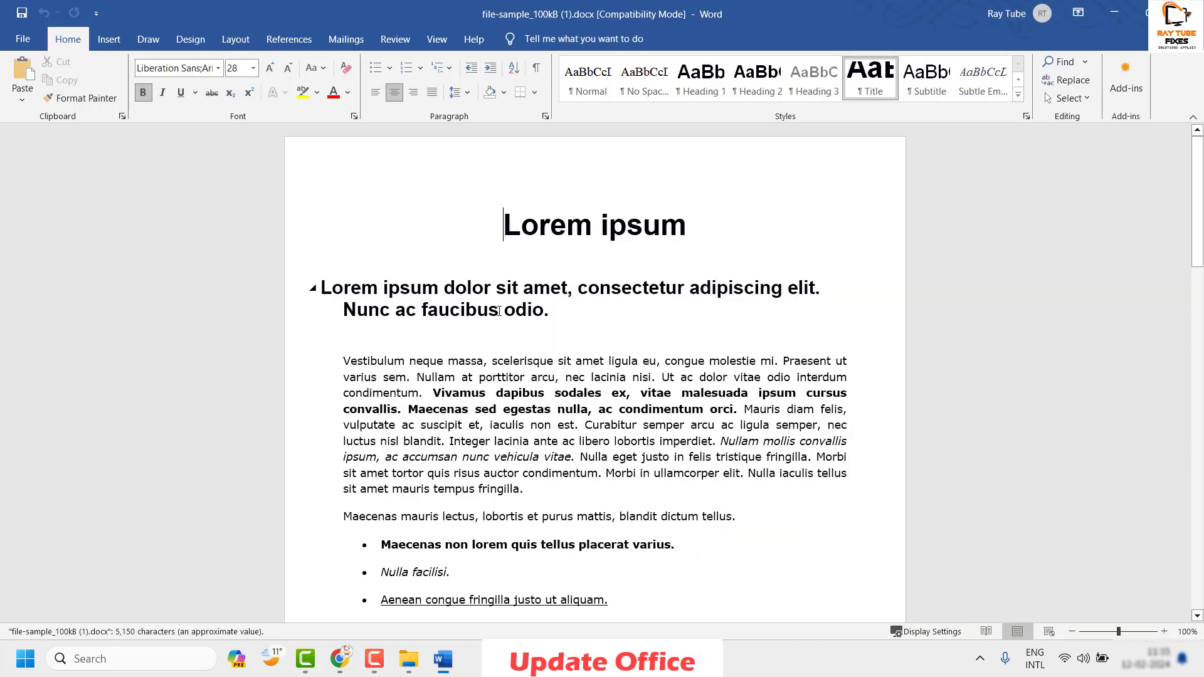
click(23, 39)
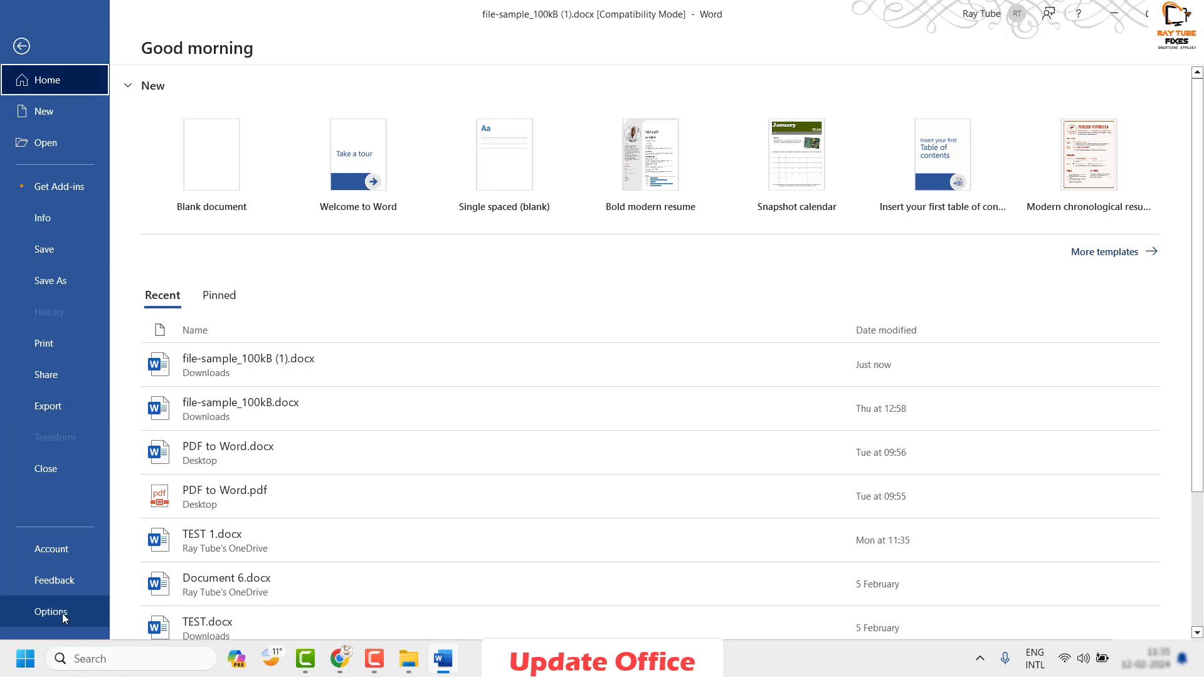
click(78, 555)
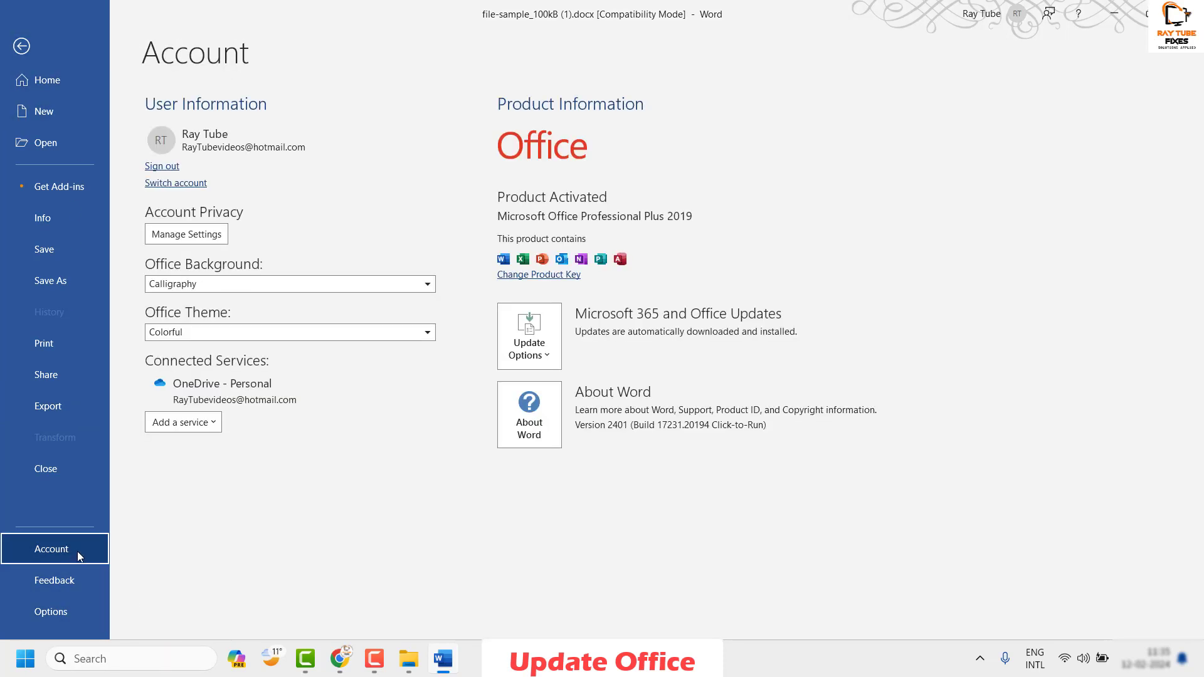
click(544, 358)
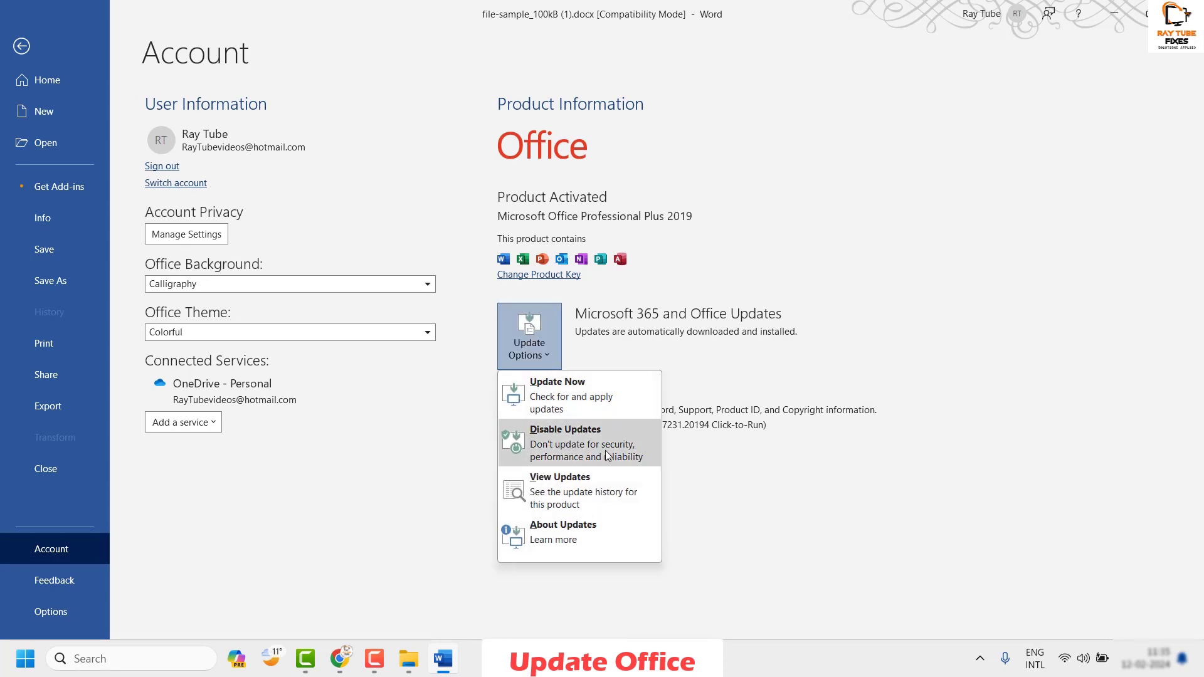
click(578, 398)
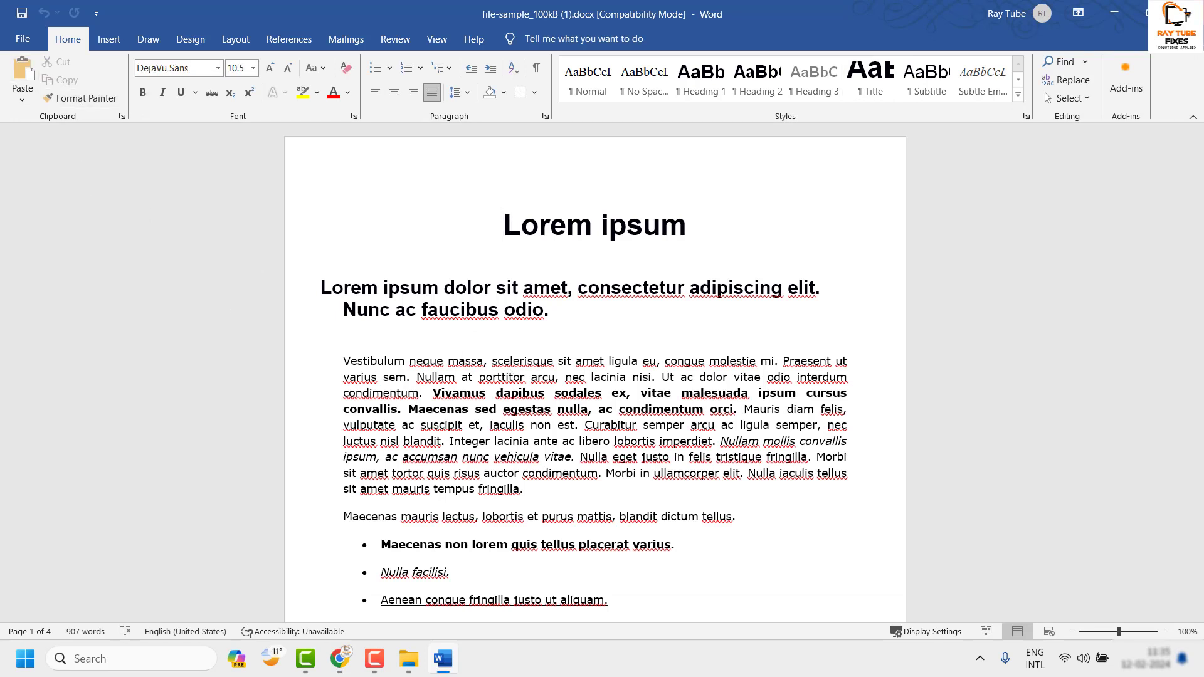
key(alt+F4)
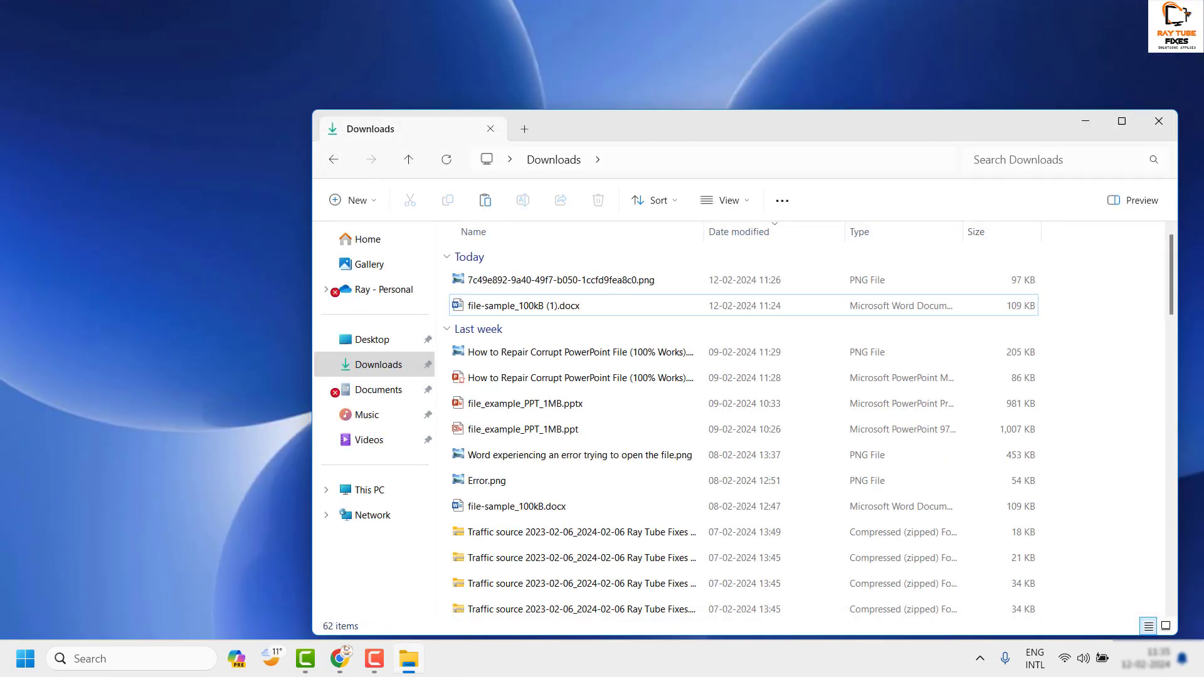
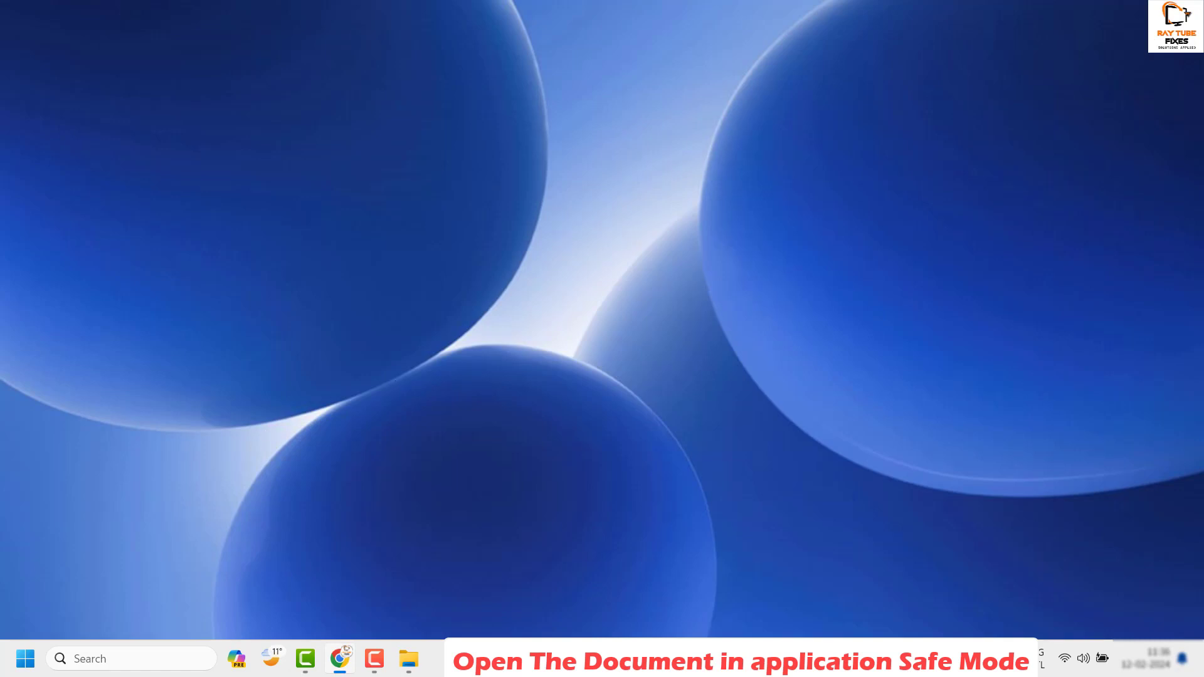
Start Word in Safe Mode with the Windows Run command winword /safe.
right_click(26, 659)
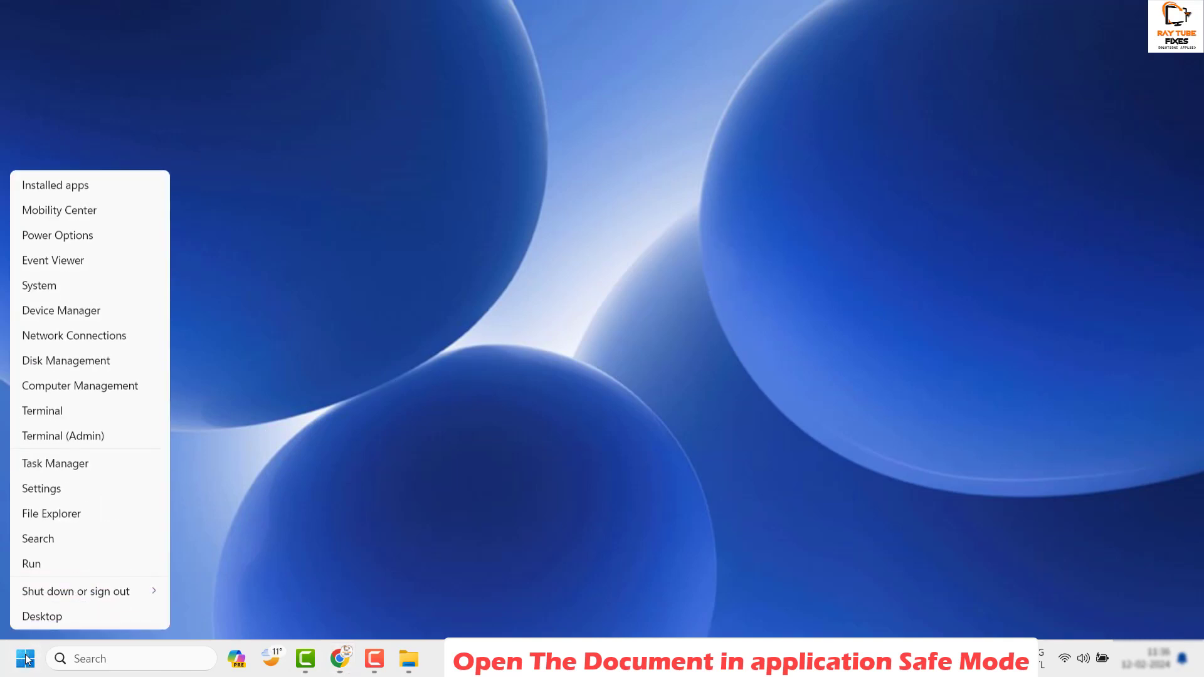
click(30, 563)
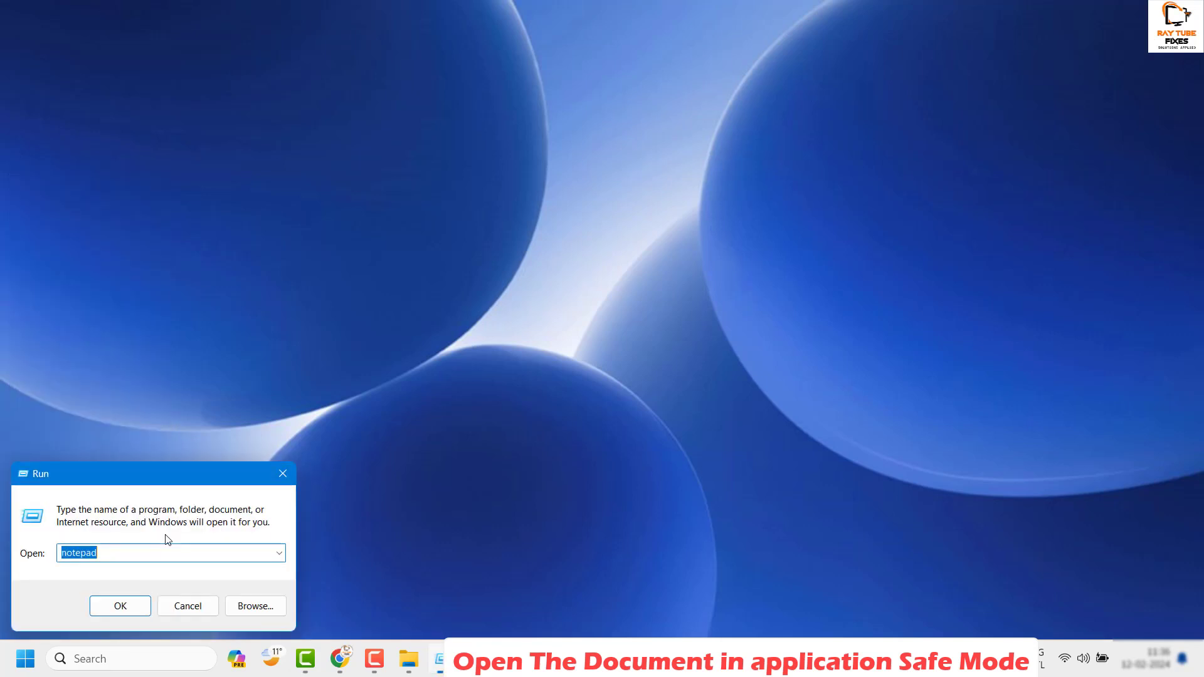
text(winword)
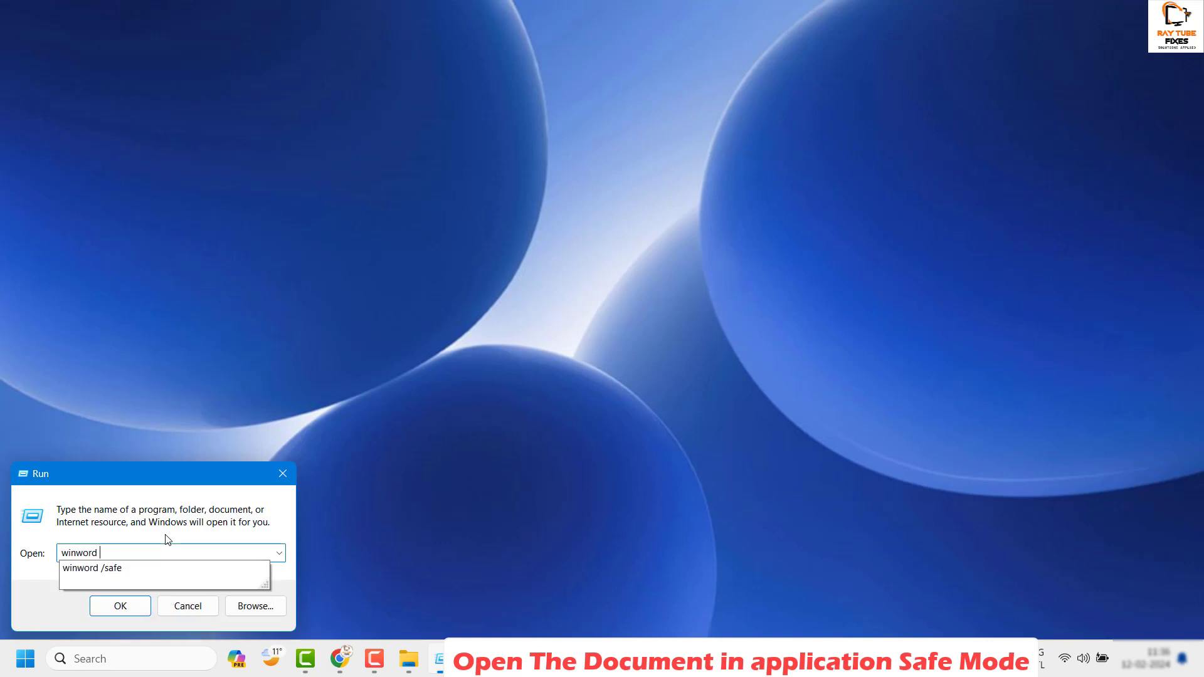
key(Down)
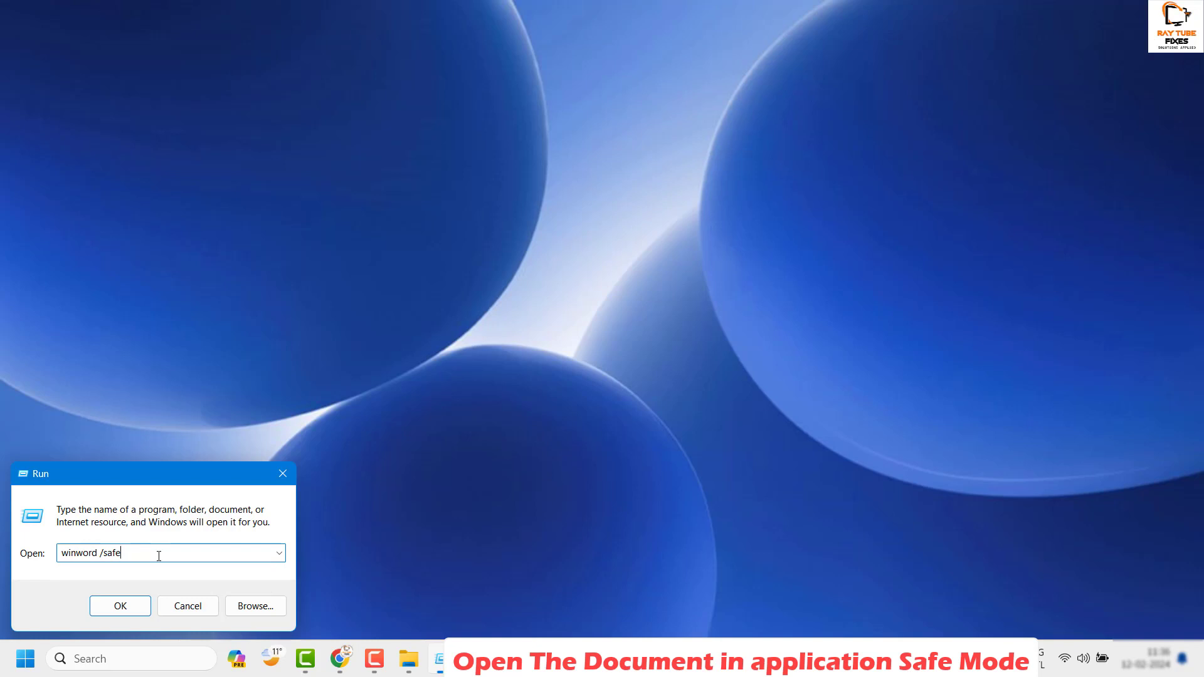
click(113, 609)
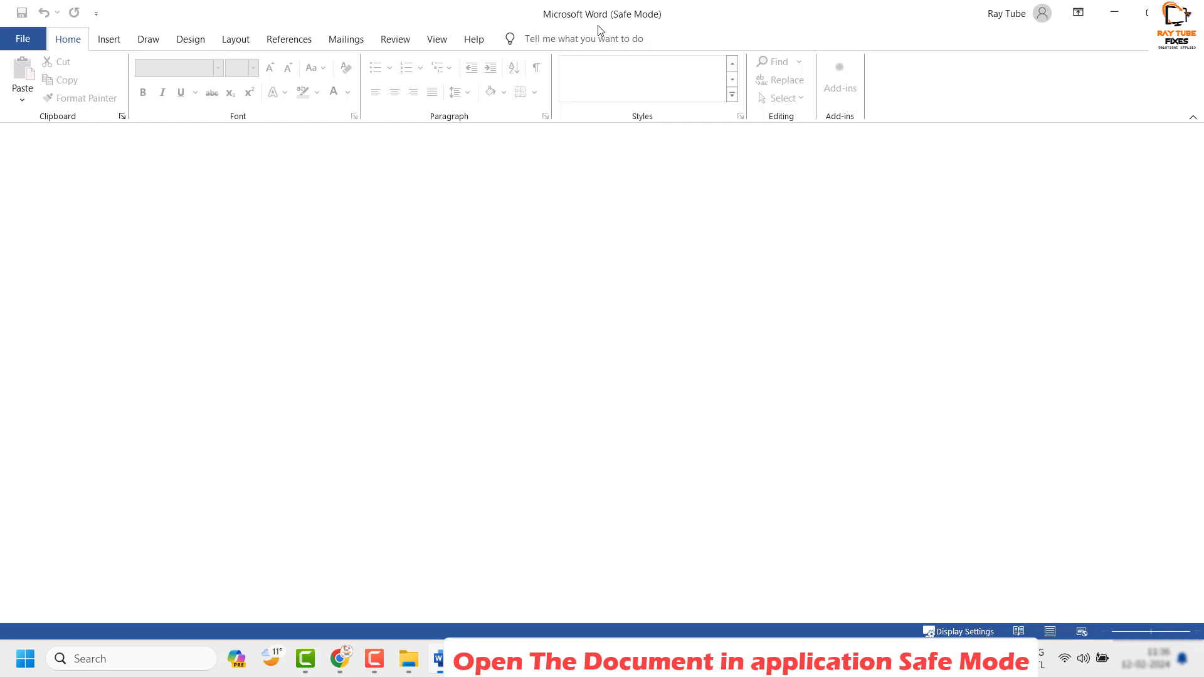
Open file-sample_100kB (1).docx from the Downloads folder in the Safe Mode session, and close Word.
click(23, 39)
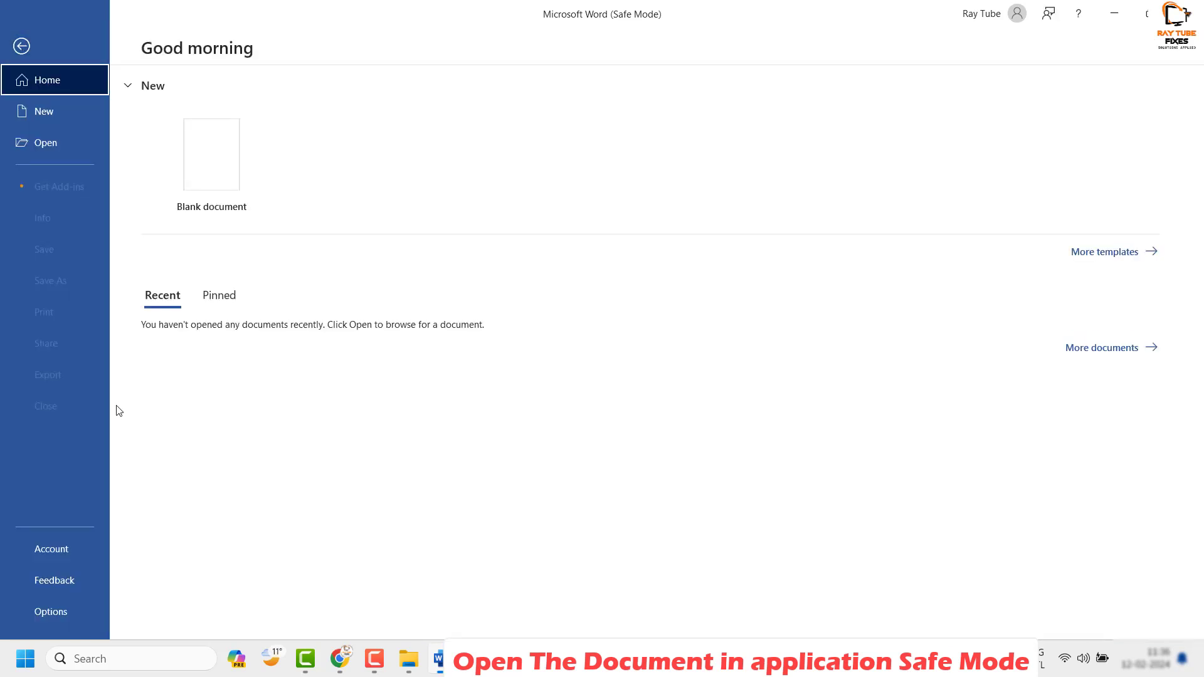
click(50, 143)
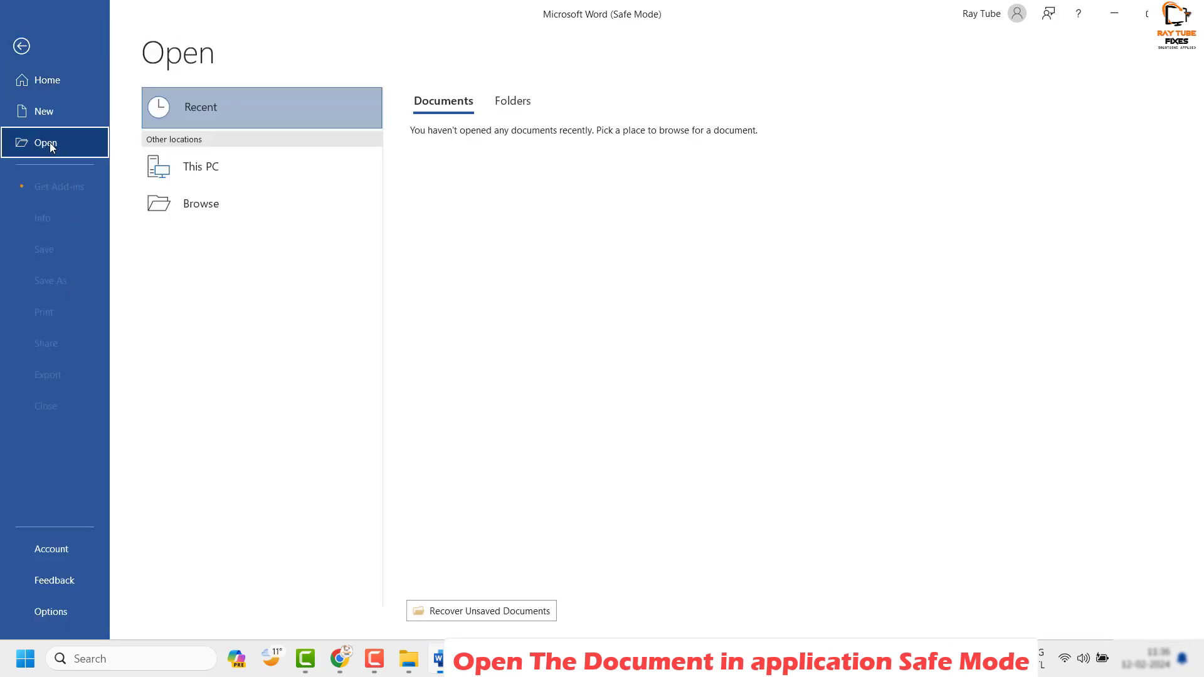
click(219, 217)
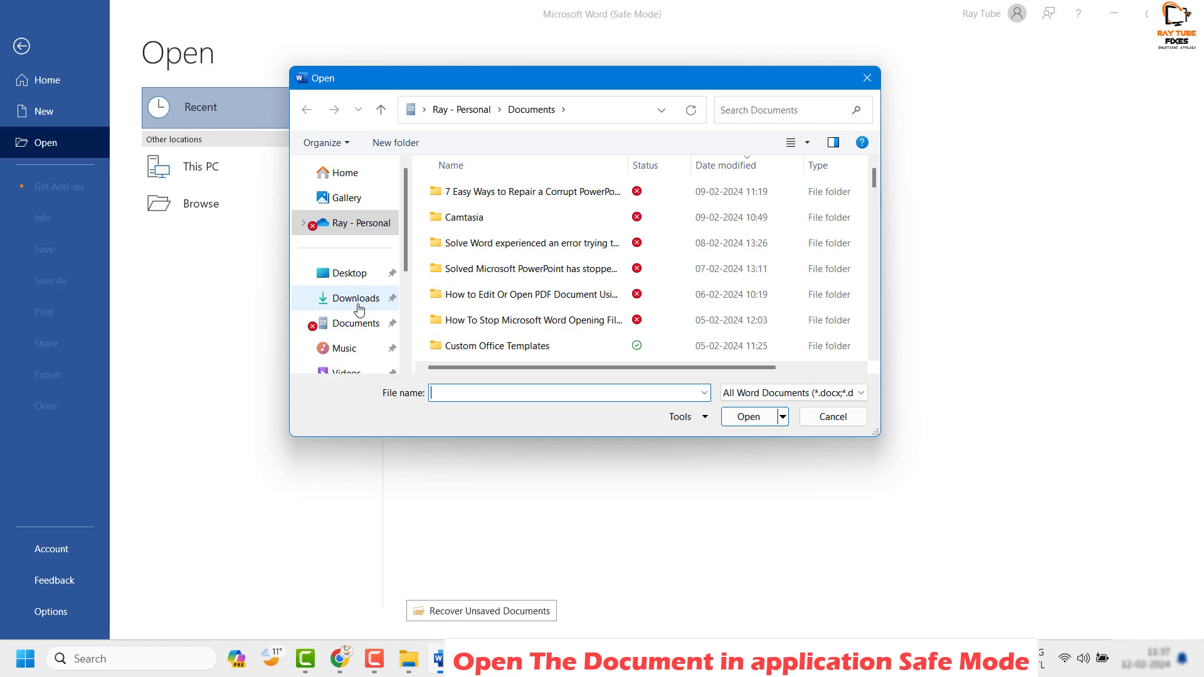
click(357, 301)
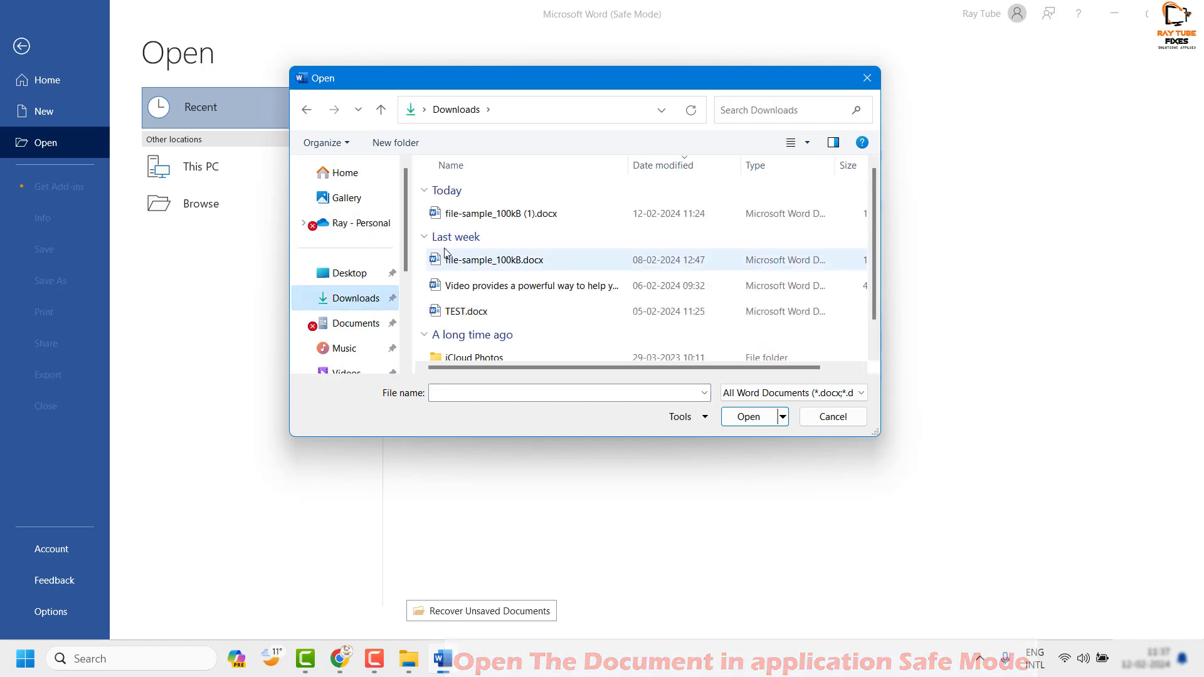
click(474, 215)
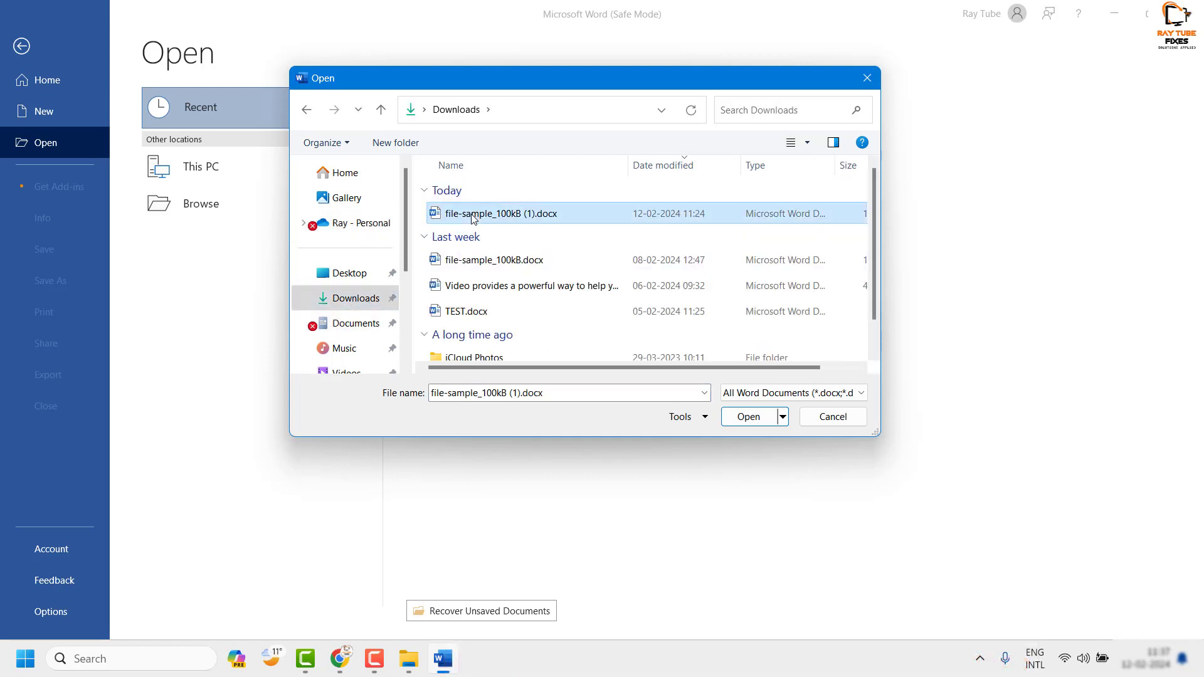
click(749, 417)
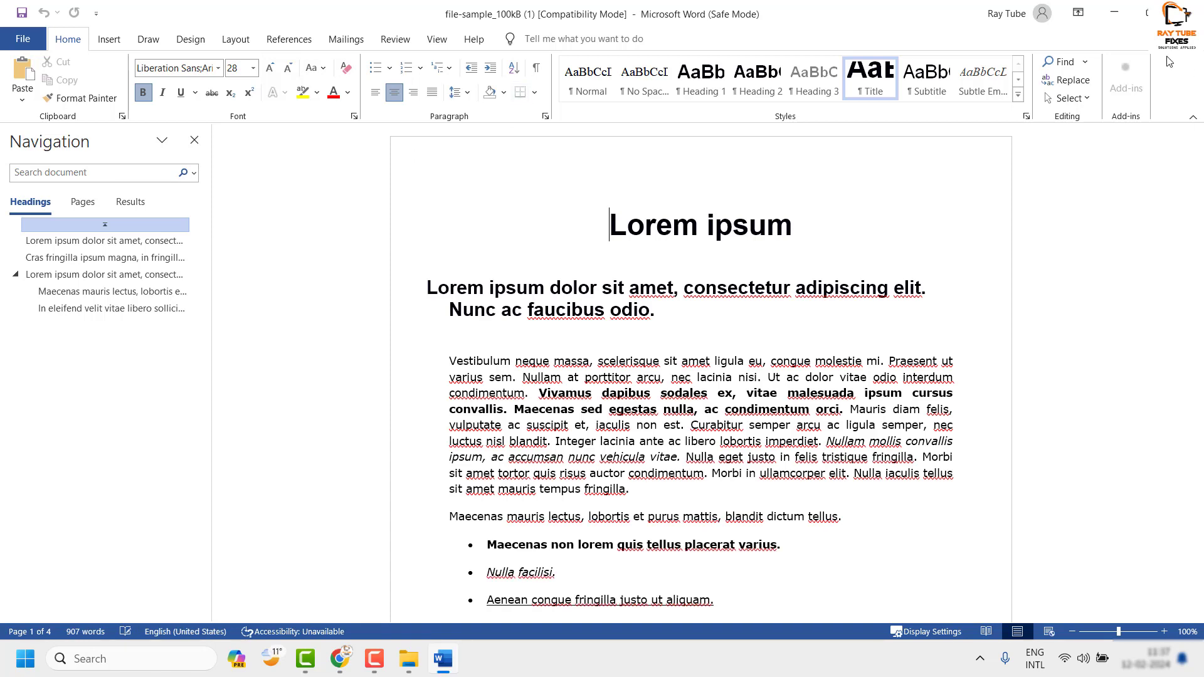
key(super+Down)
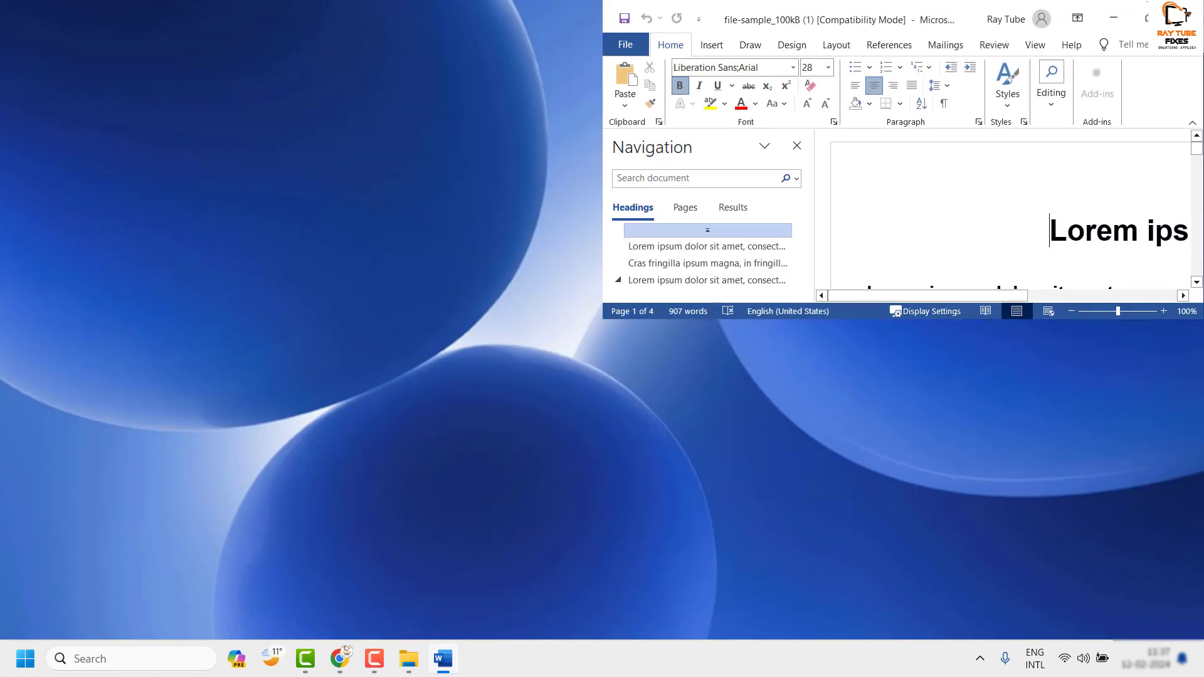
key(alt+F4)
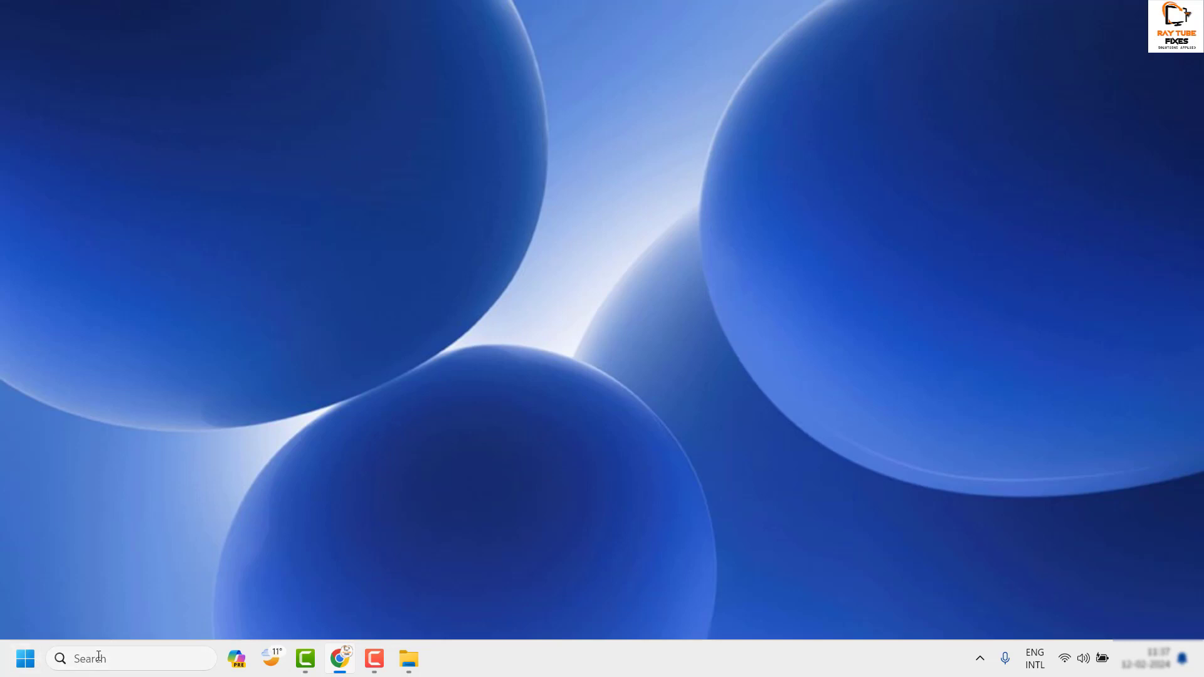
Open the Windows Programs and Features window with the Run command appwiz.cpl.
right_click(21, 663)
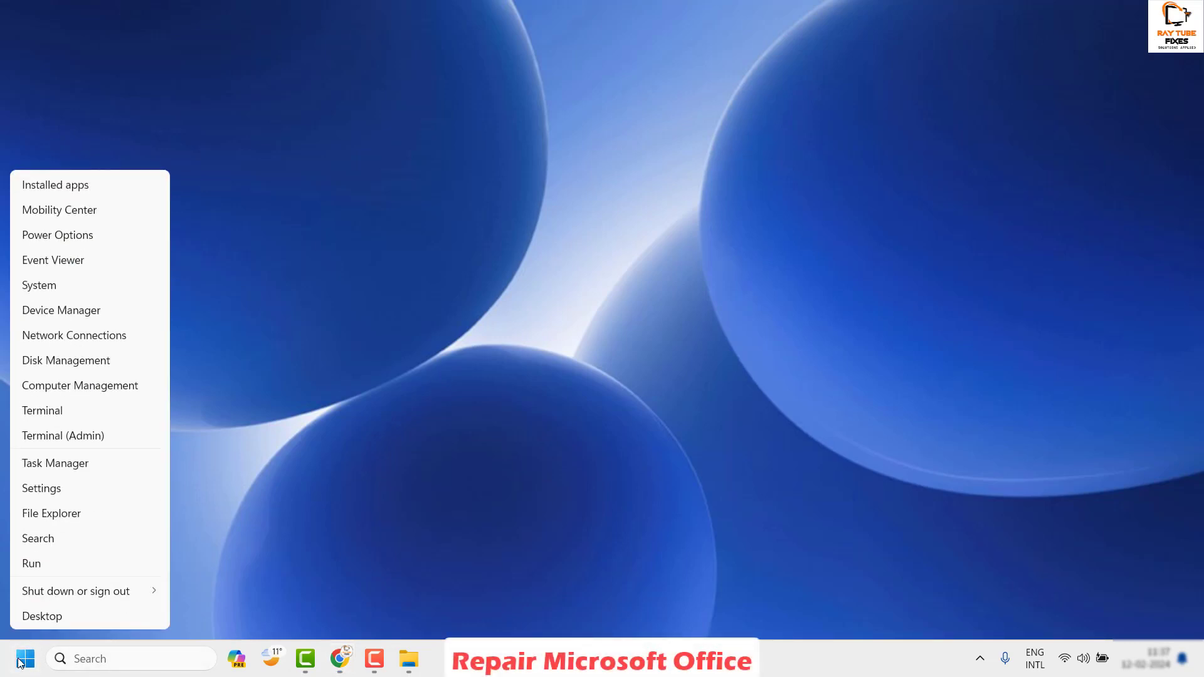
click(38, 563)
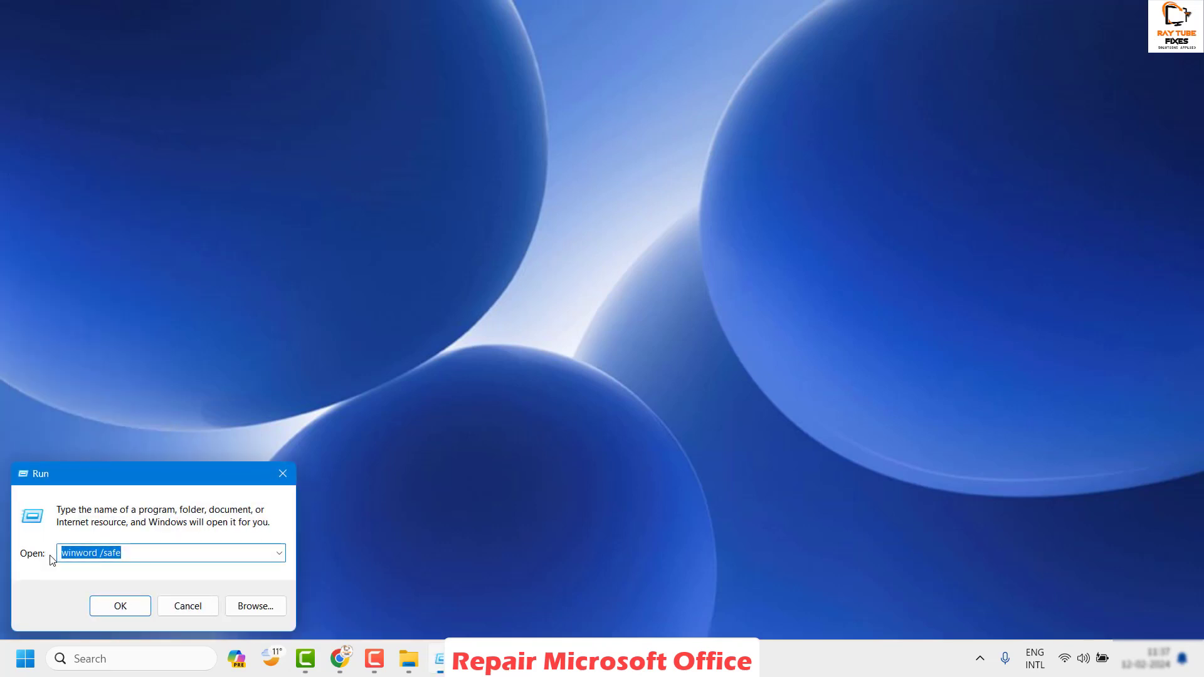
text(app)
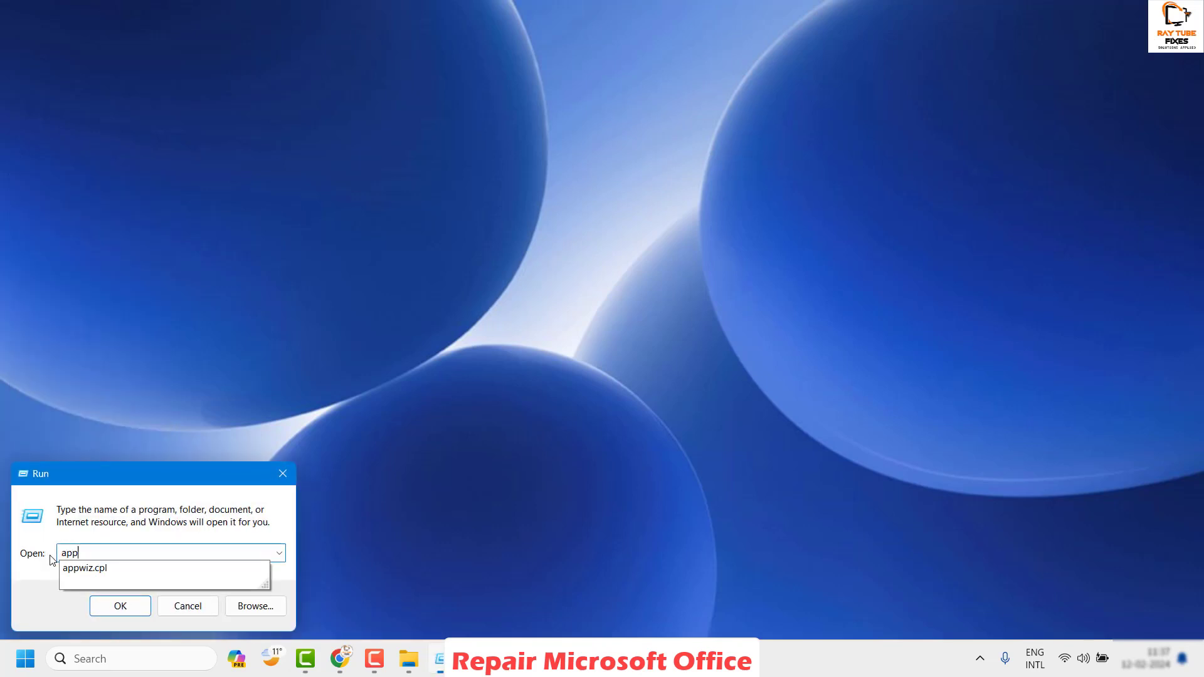
key(Down)
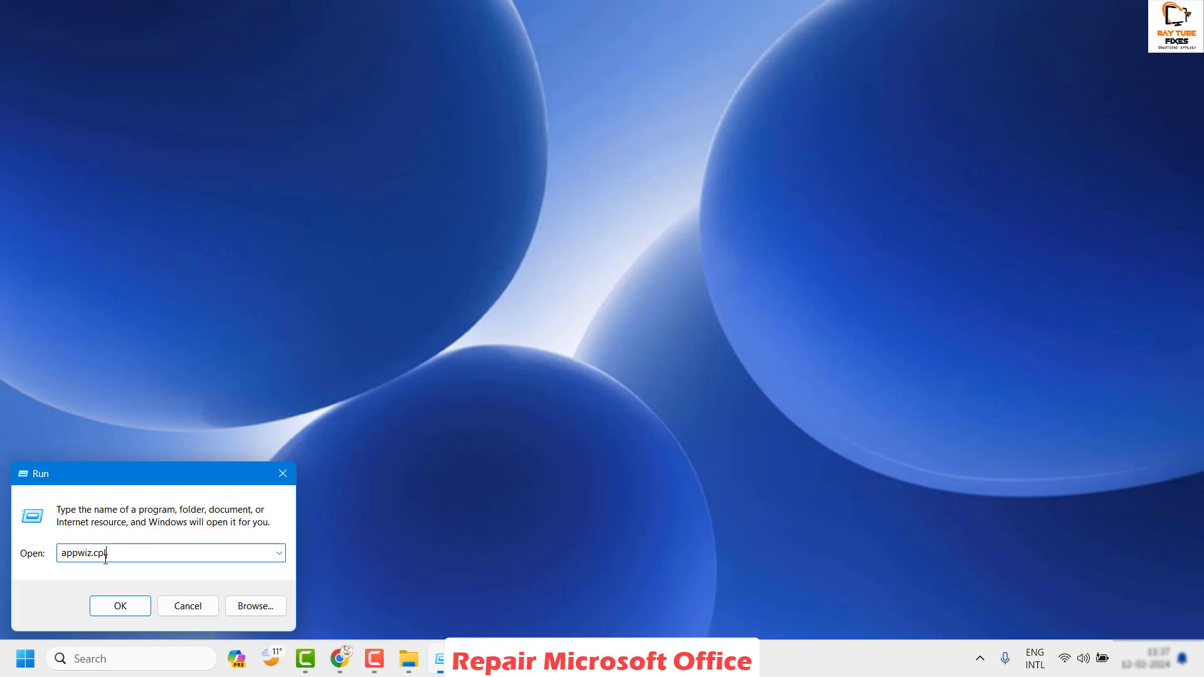
click(132, 607)
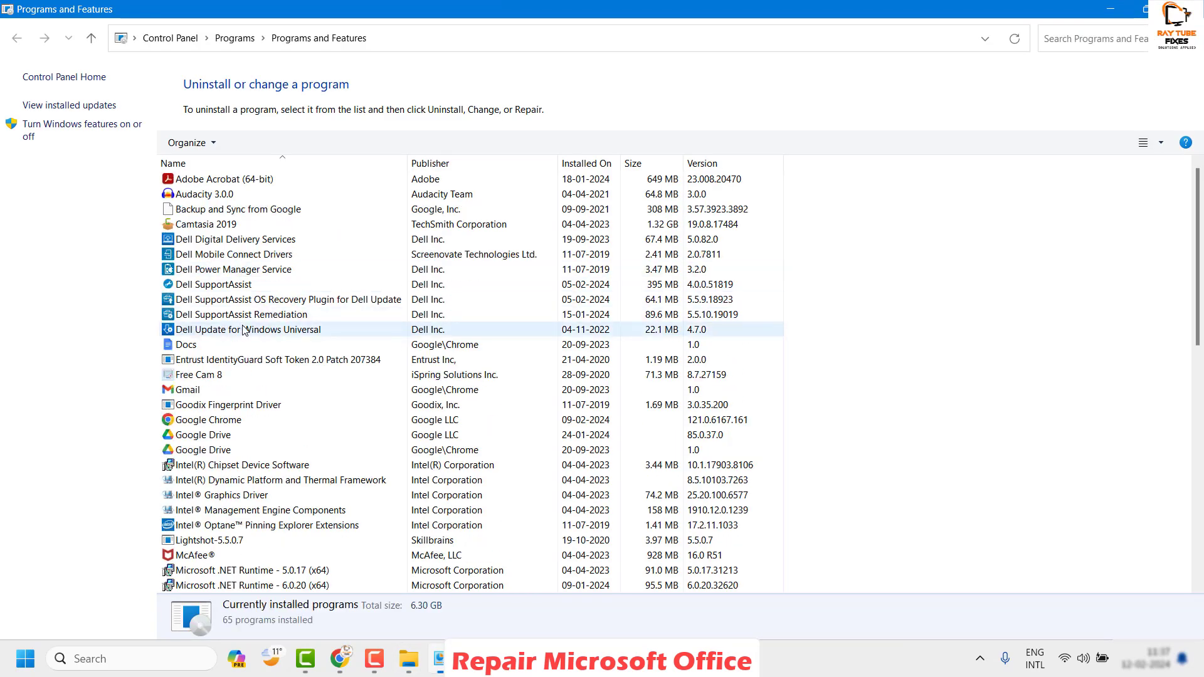
Start an Online Repair of Microsoft Office Professional Plus 2019 - en-us from the installed programs list.
click(259, 405)
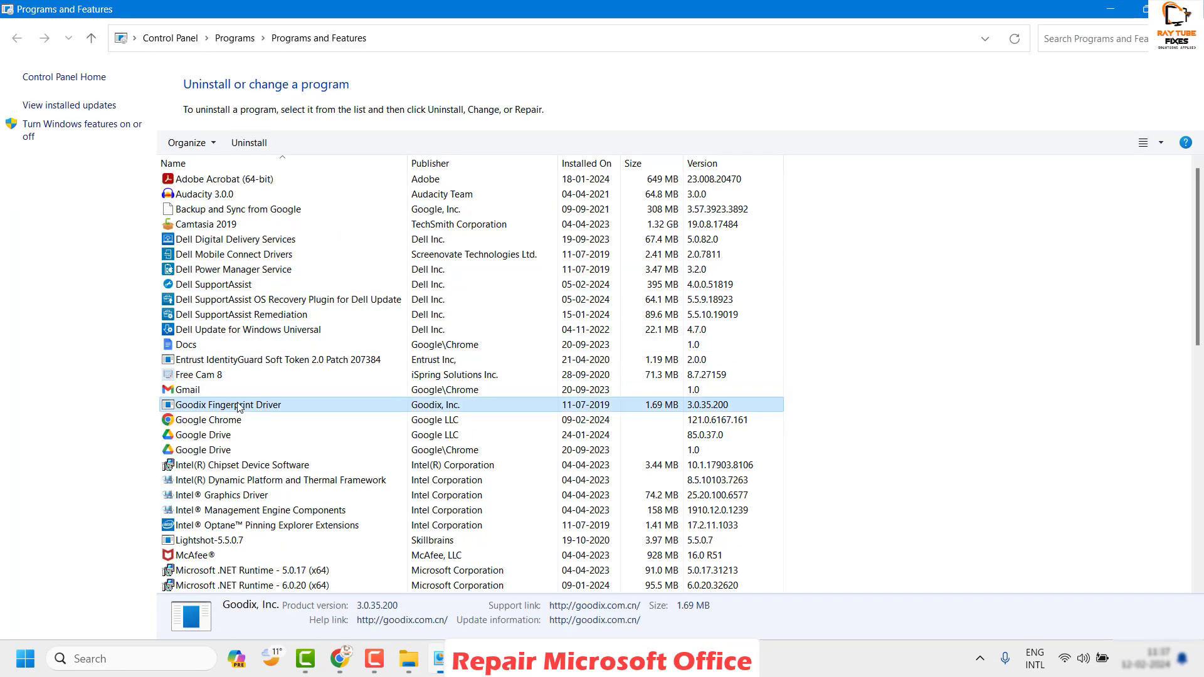
scroll(251, 405, down, 2)
scroll(242, 406, down, 4)
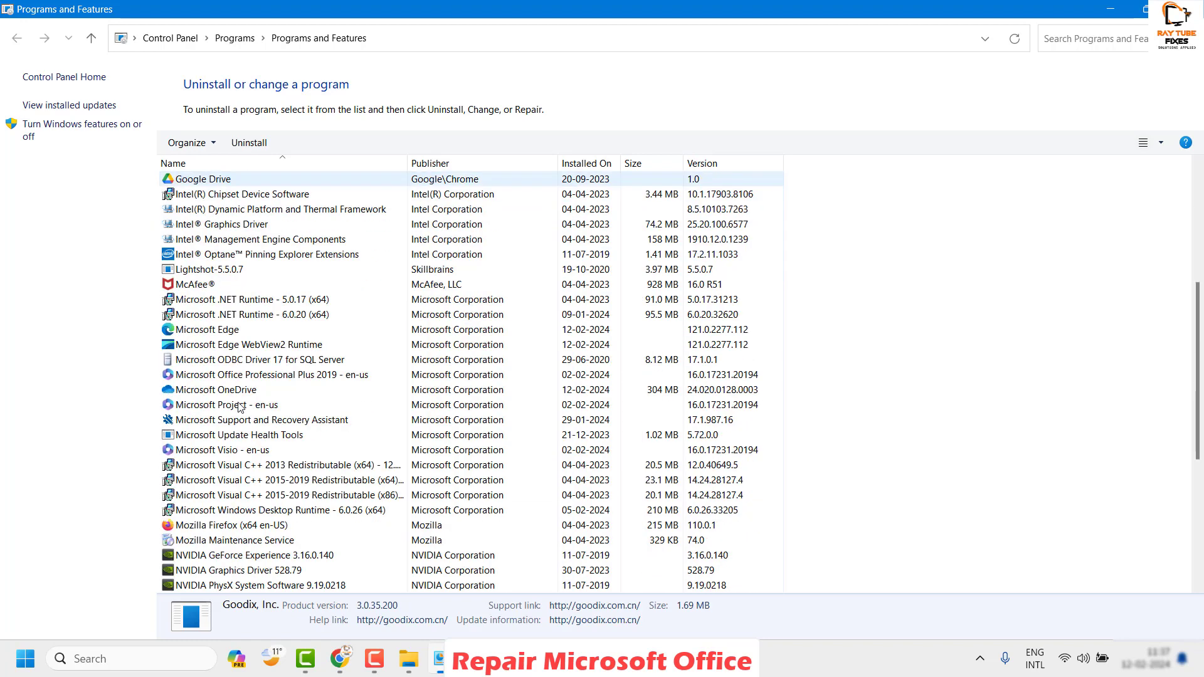
click(234, 375)
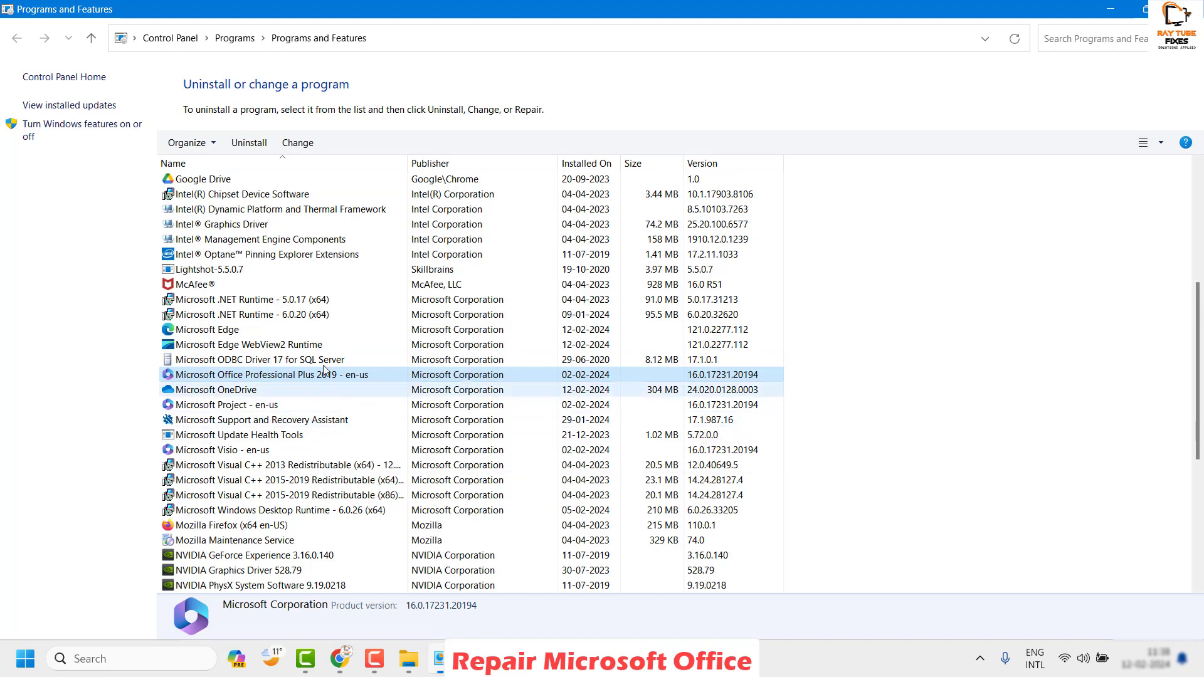
click(310, 150)
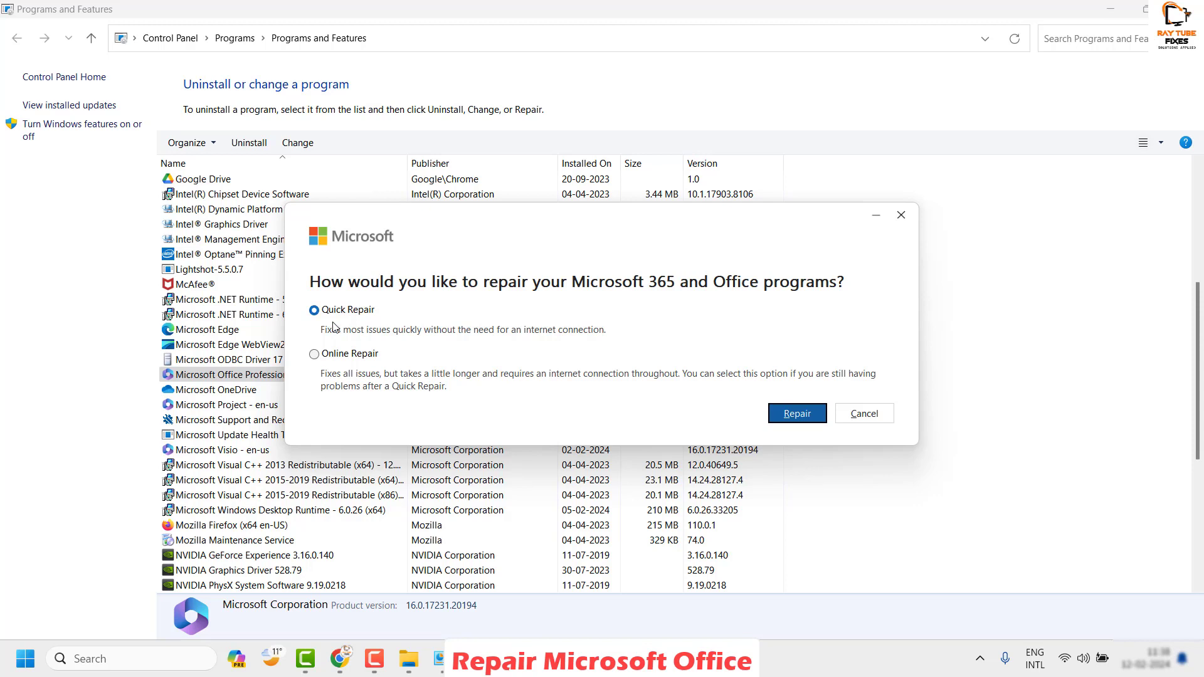
click(343, 355)
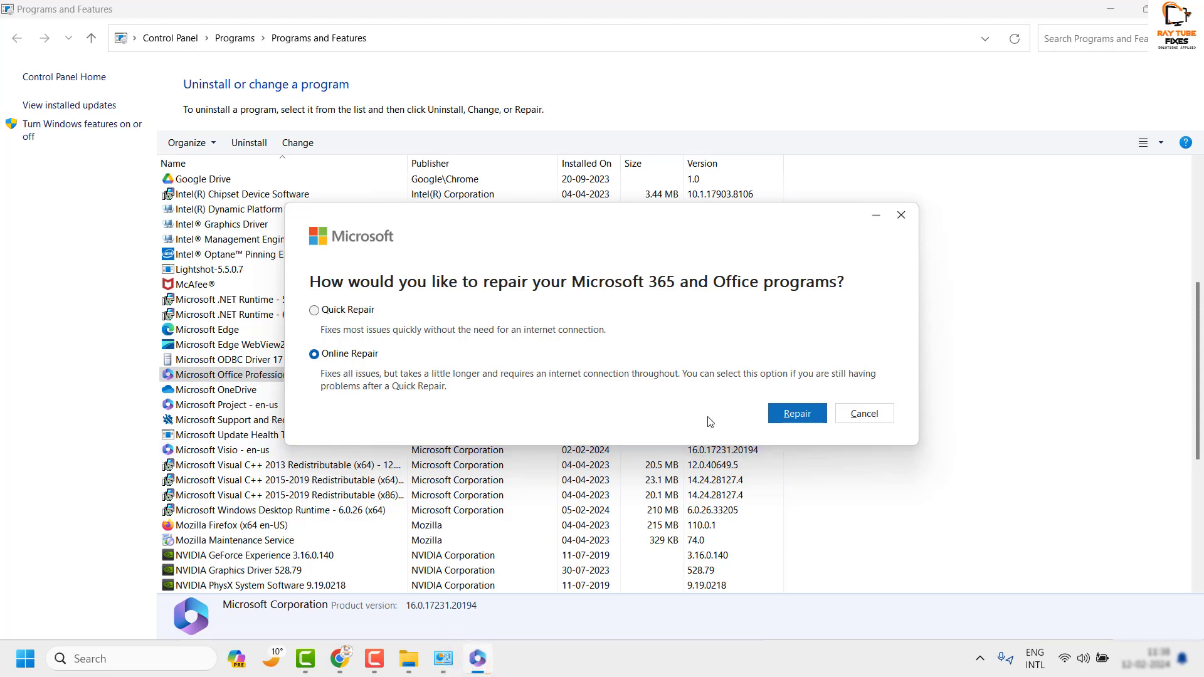
click(796, 414)
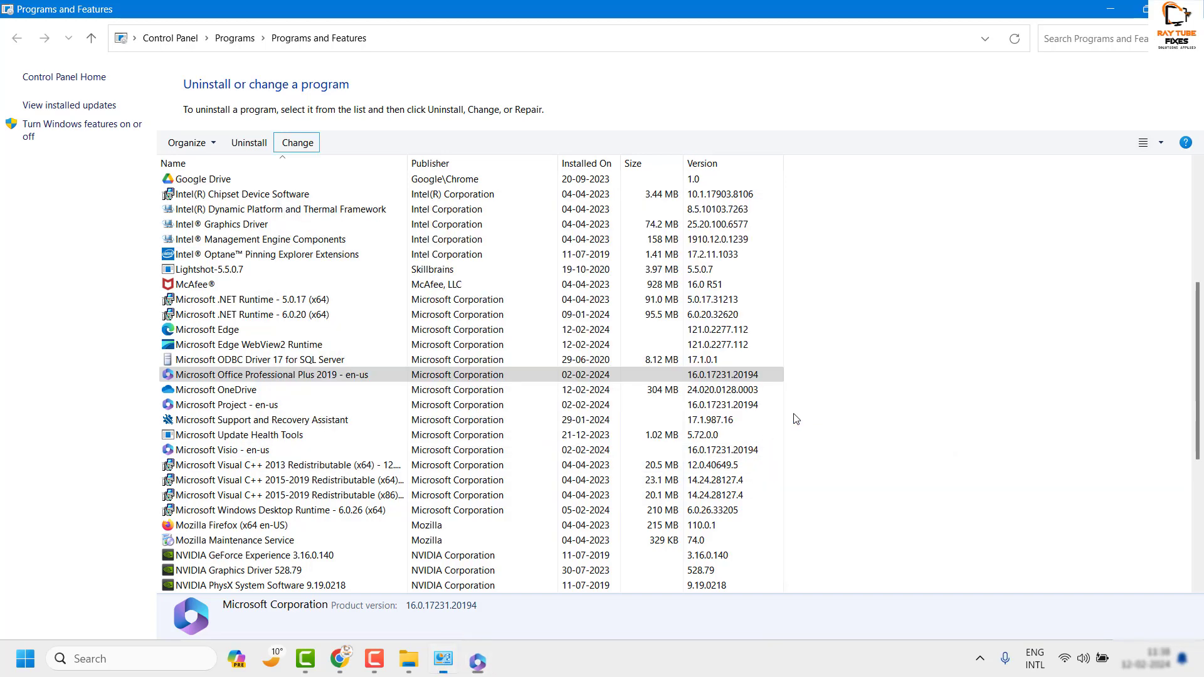